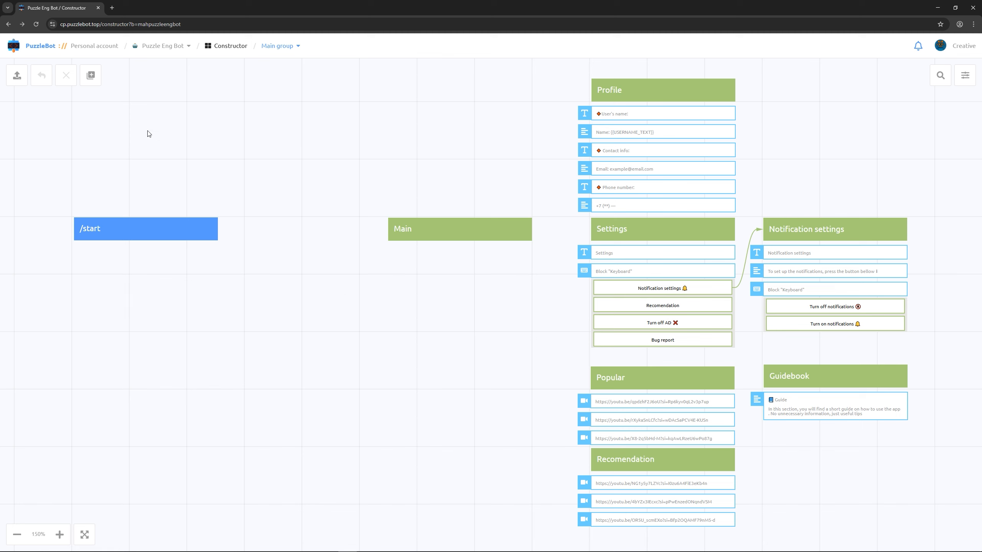
Step: Create a mini-app named Menu and add a Menu block to it with the Image and title style
click(92, 77)
click(146, 154)
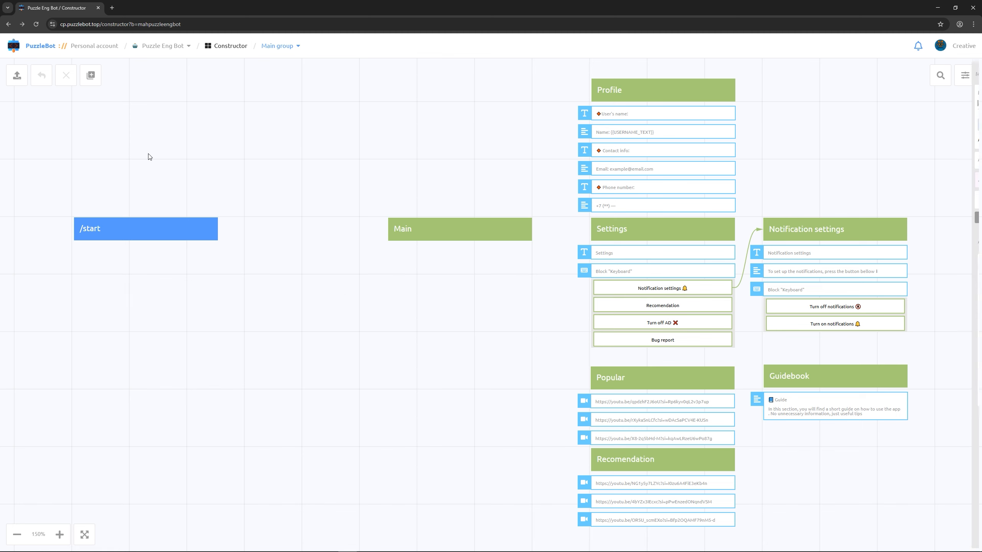
text(Menu)
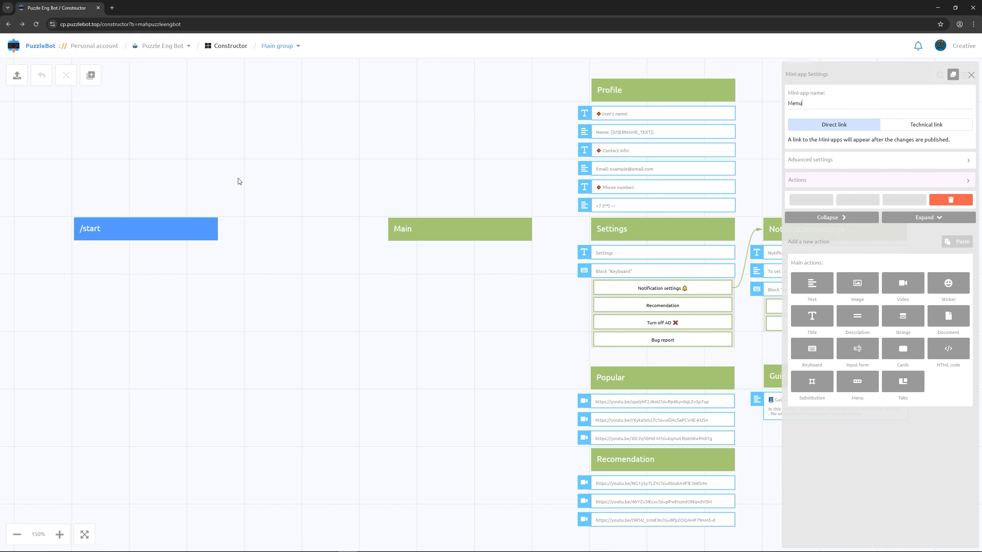
click(856, 386)
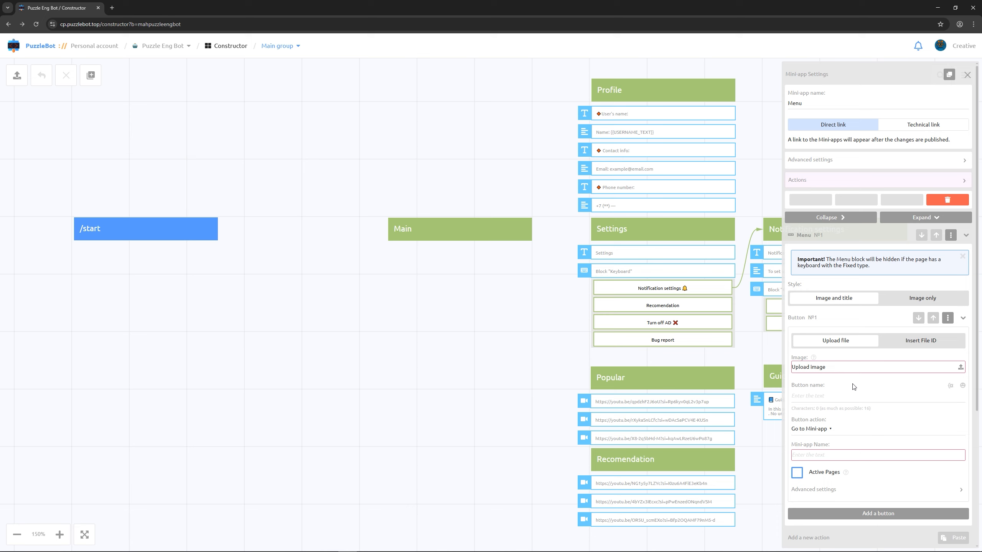
click(911, 302)
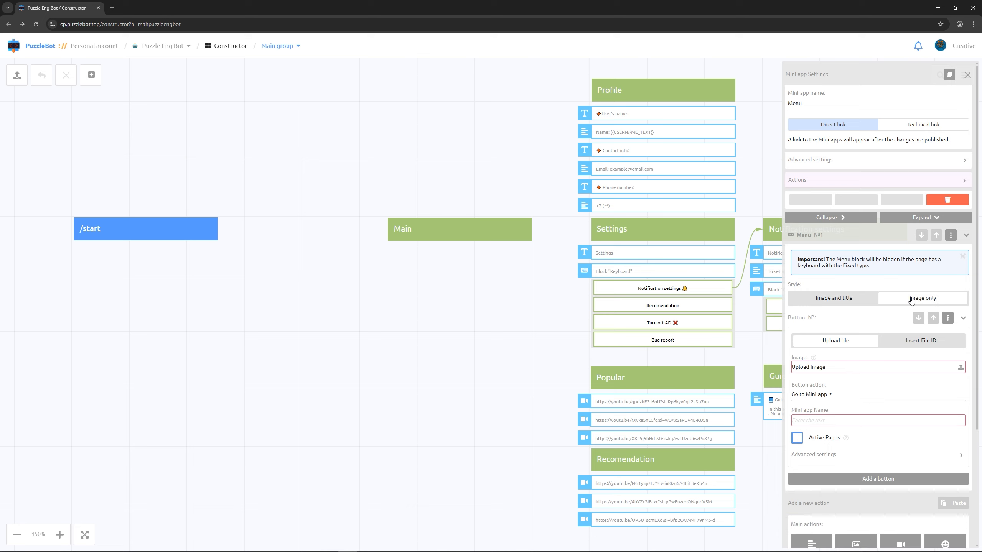
click(860, 304)
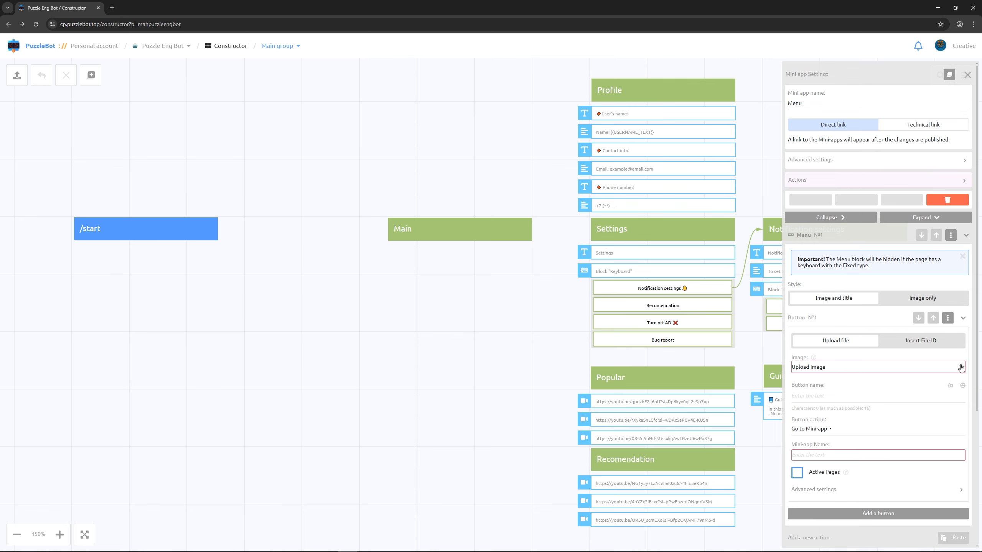
Step: Upload house.svg as the first menu button's image and name the button Home
click(961, 367)
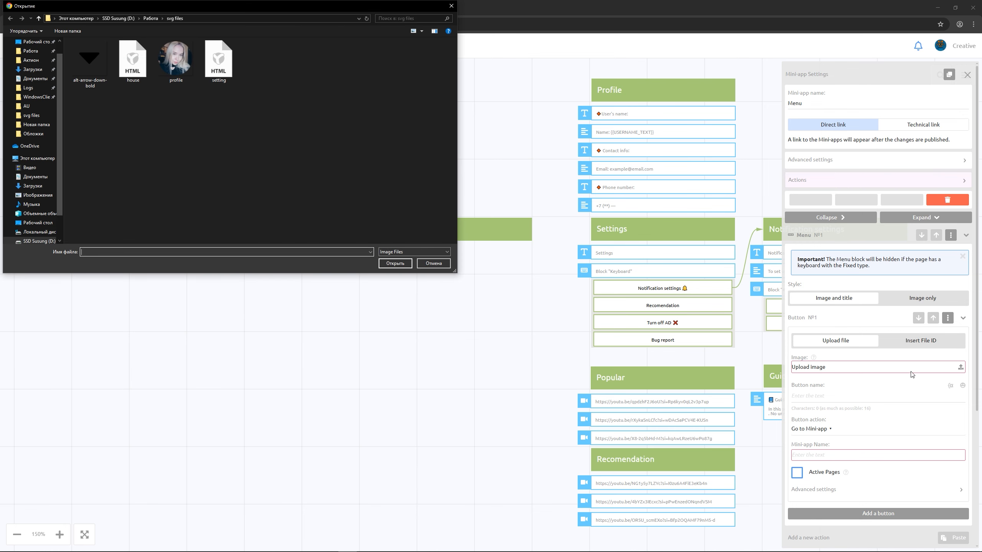
click(133, 60)
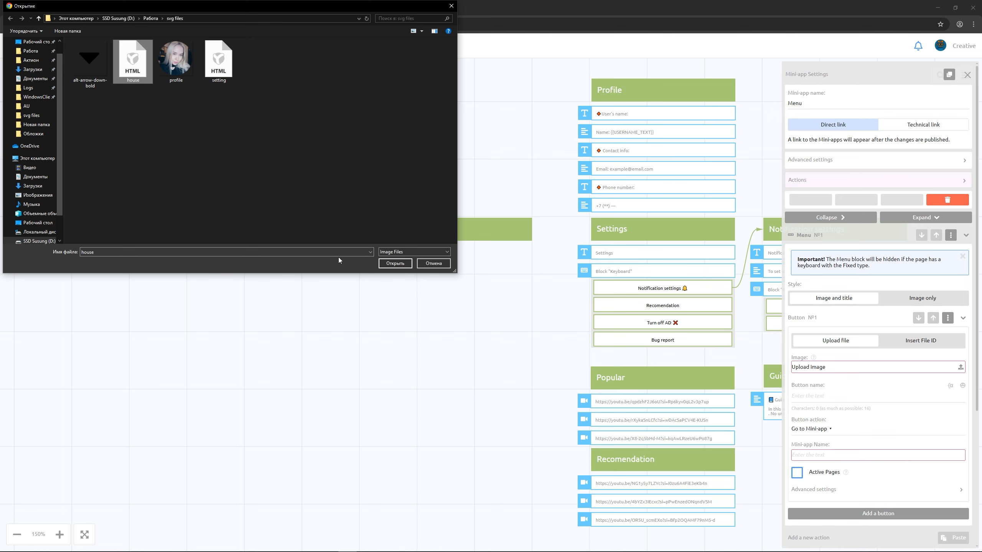
click(395, 263)
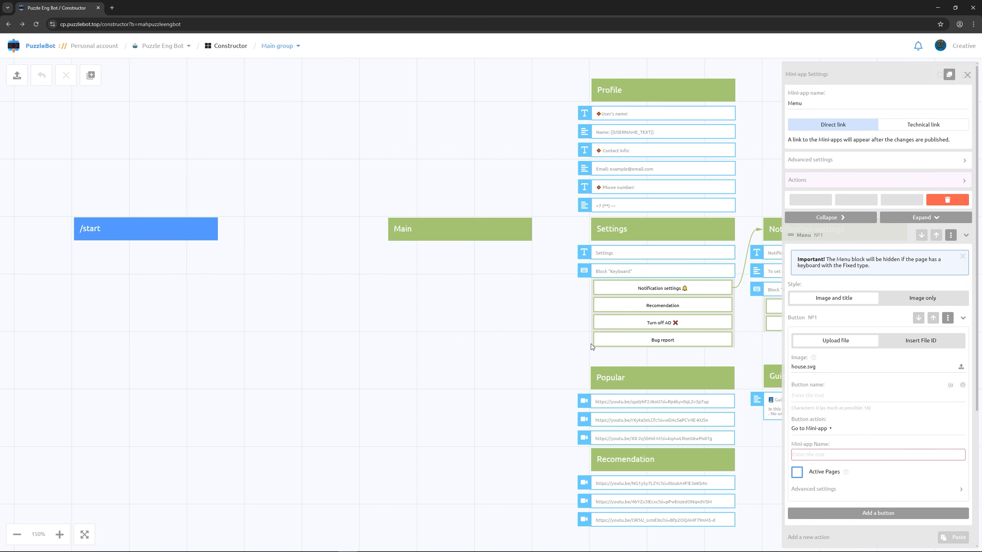
click(891, 397)
text(Home)
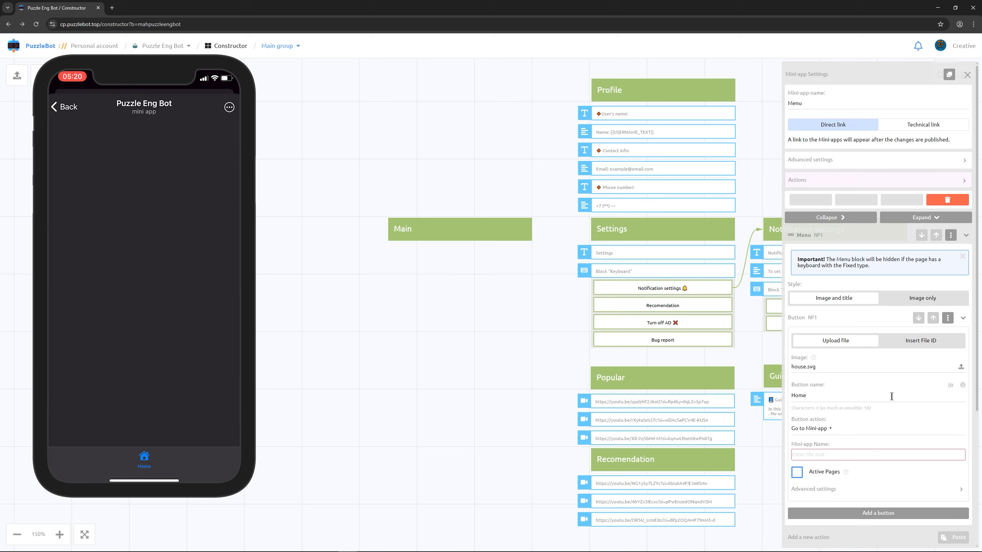
Step: Add a second menu button with the image profile.png and name it Profile
scroll(900, 400, down, 3)
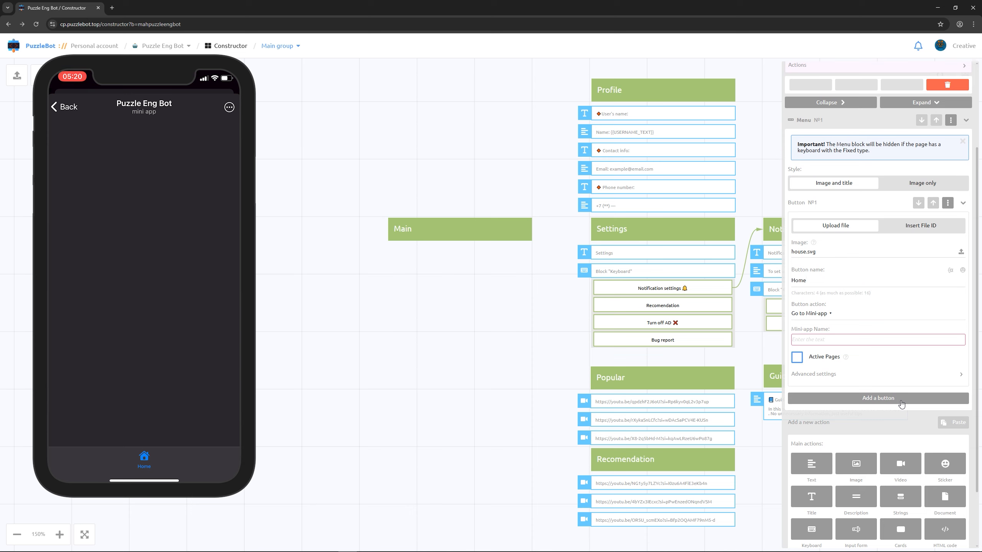
click(900, 403)
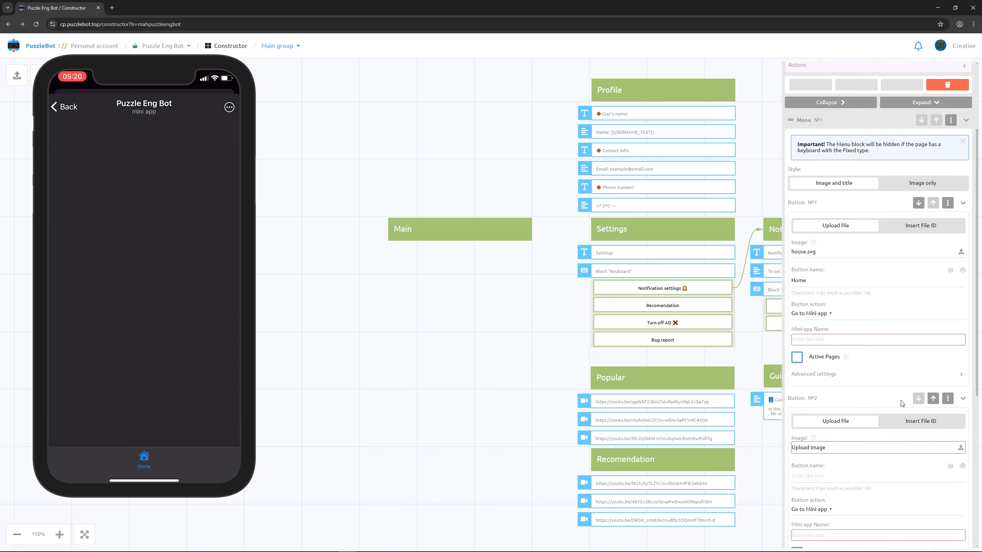
click(961, 449)
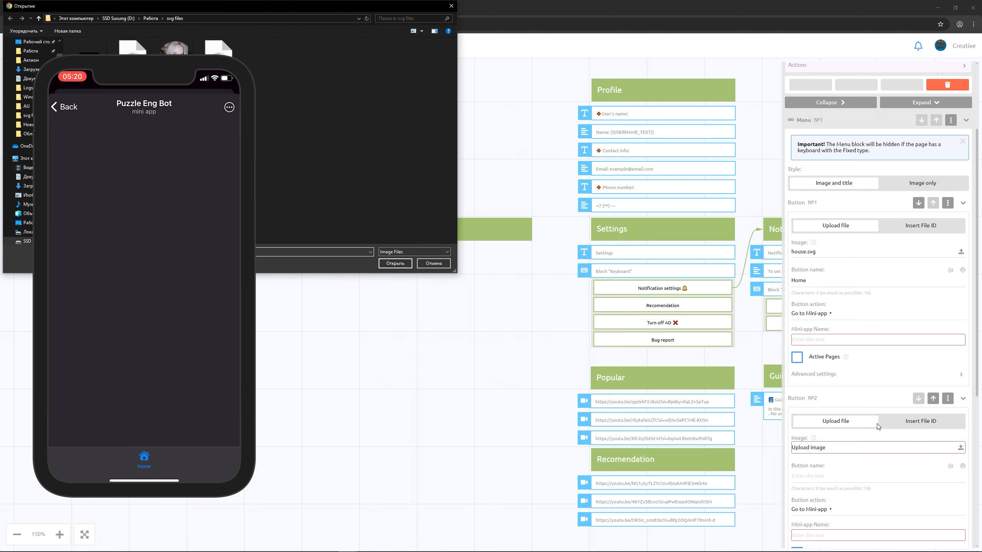
click(177, 64)
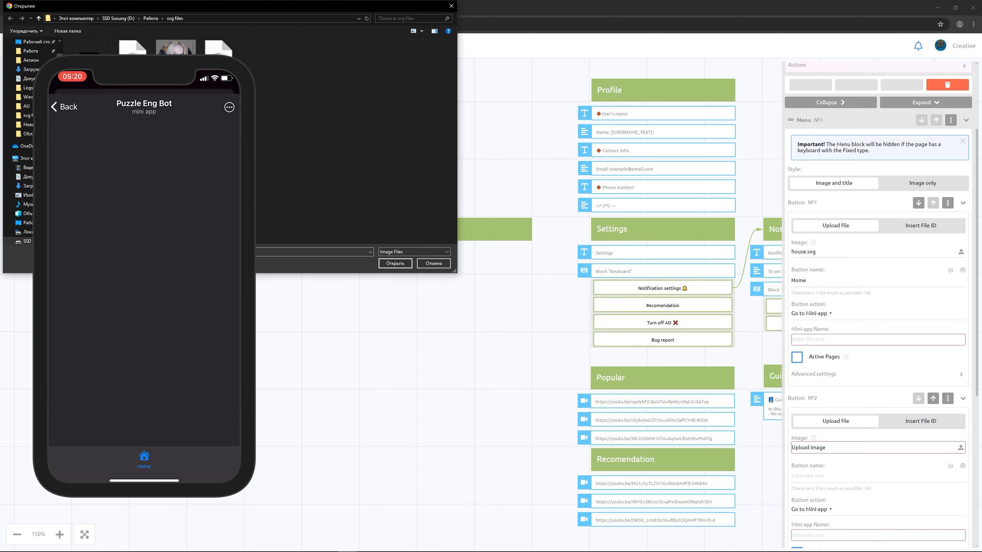
click(395, 264)
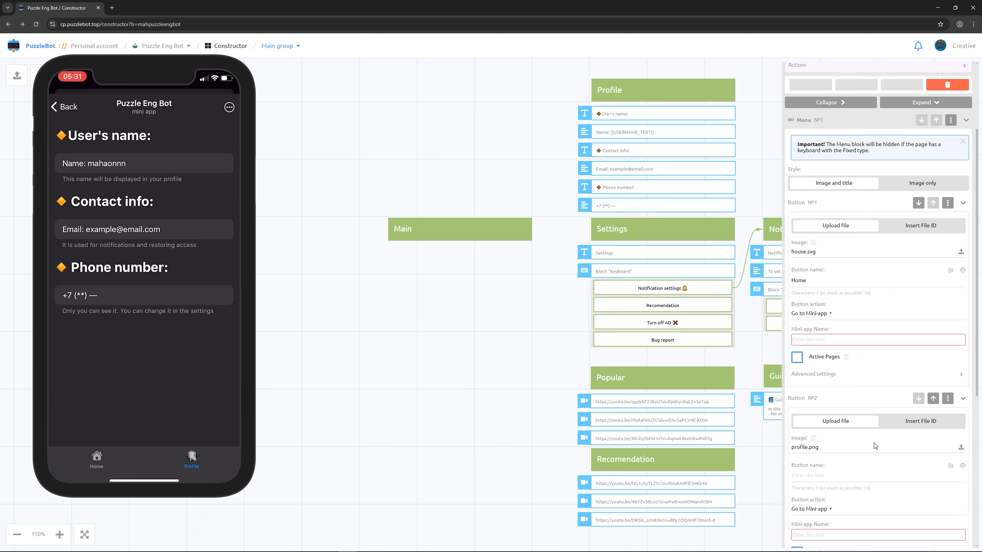
scroll(871, 449, down, 1)
click(853, 438)
text(Profile)
Step: Add a third menu button with the image setting.svg and name it Settings
scroll(858, 441, down, 4)
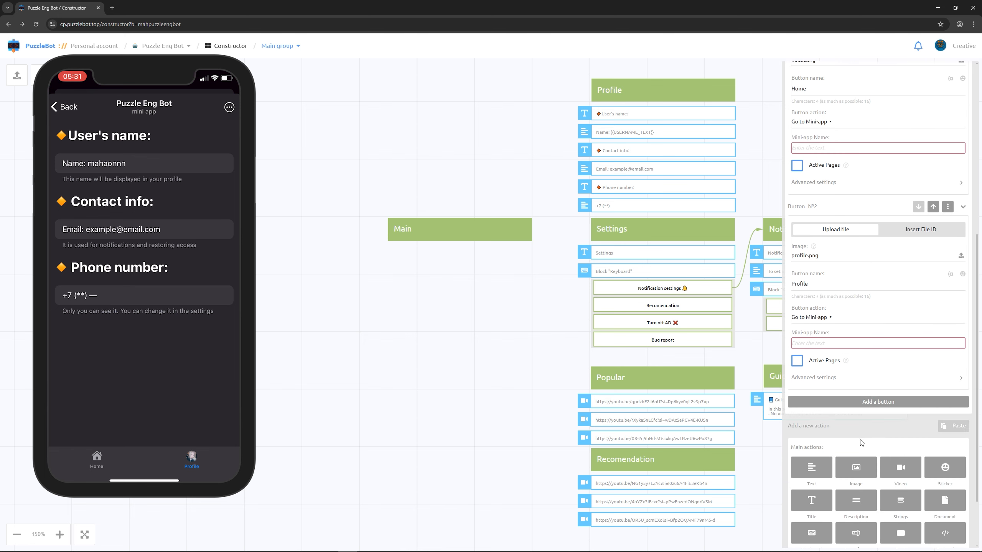
click(880, 402)
scroll(924, 414, down, 1)
click(961, 413)
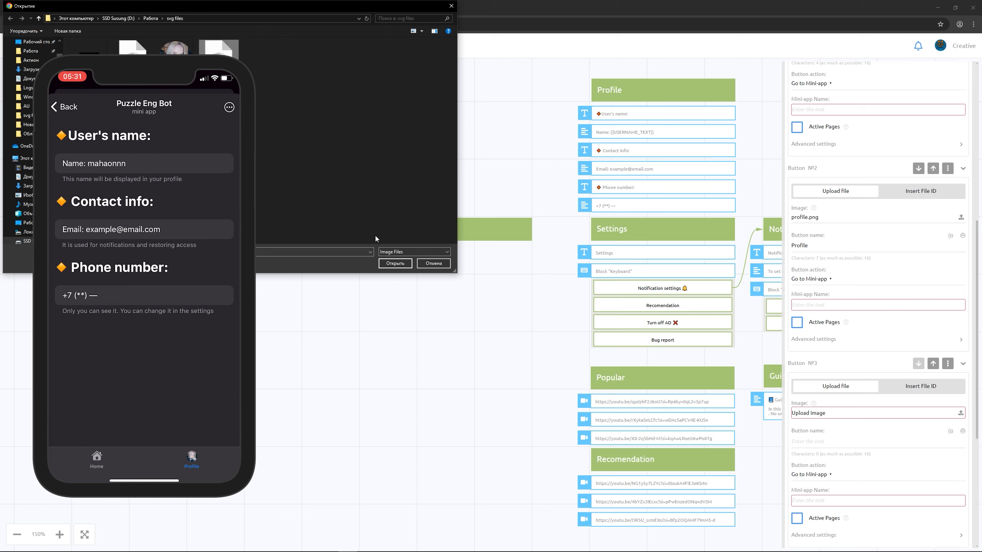
click(395, 263)
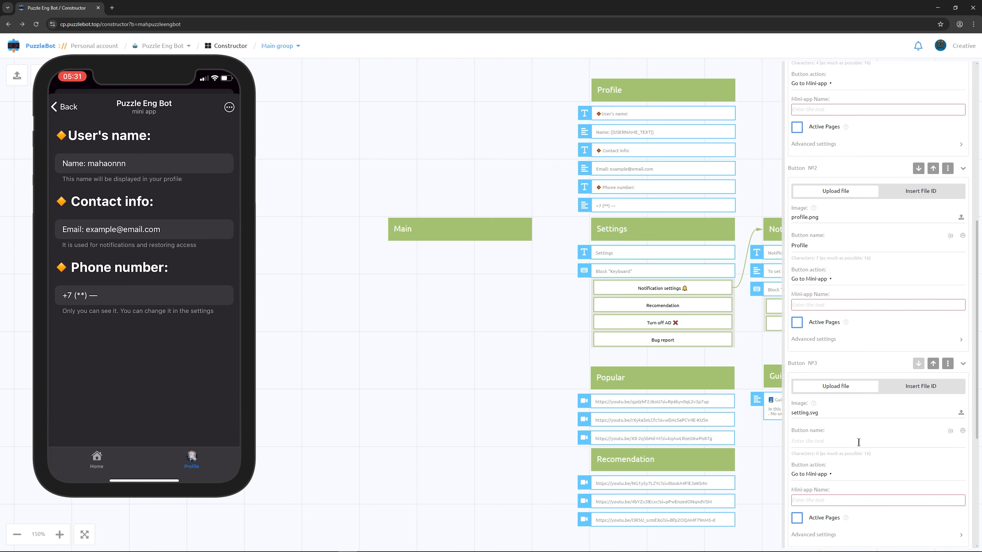
text(Settings)
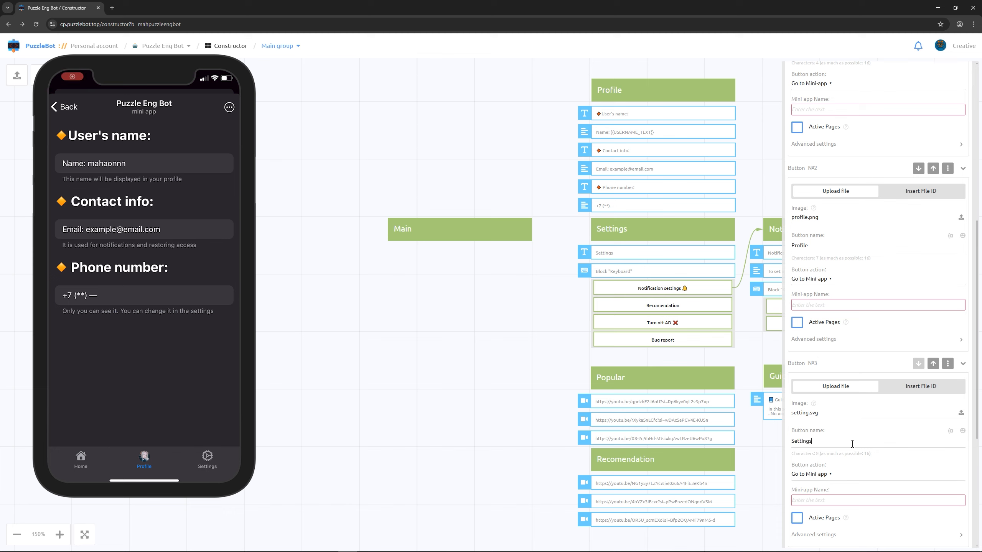
Step: Link the Settings button to the Settings mini-app and the Profile button to the Profile mini-app
scroll(841, 453, down, 1)
click(839, 458)
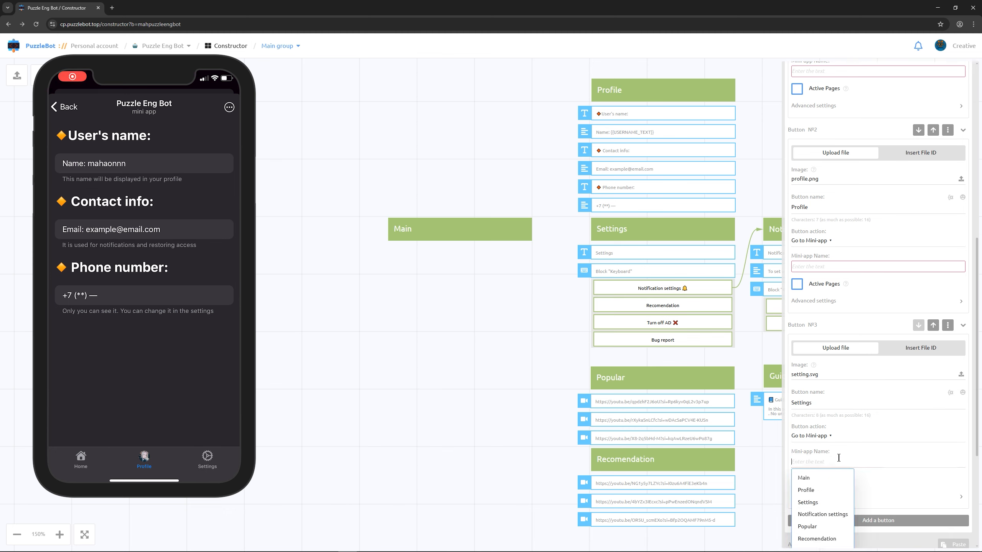
click(824, 502)
scroll(828, 495, up, 3)
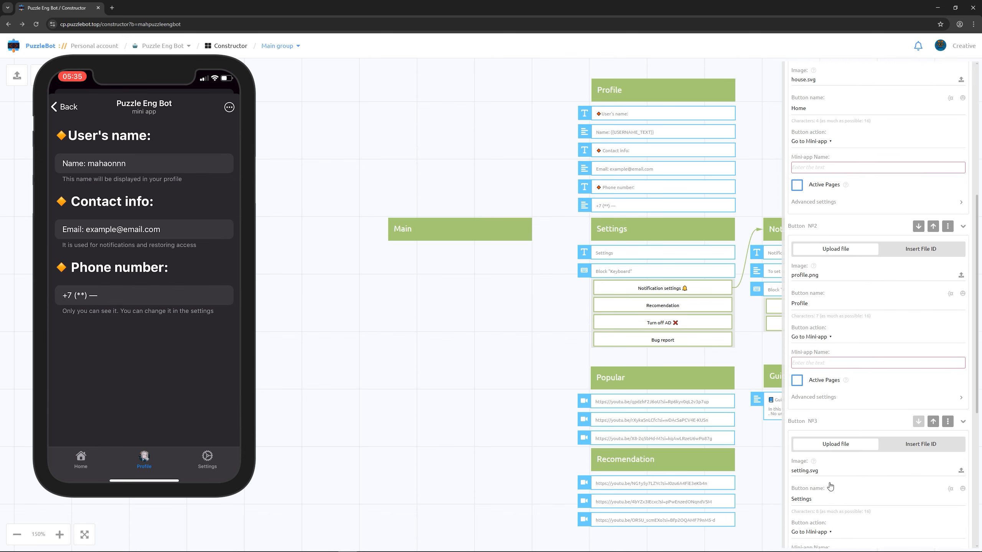
click(834, 381)
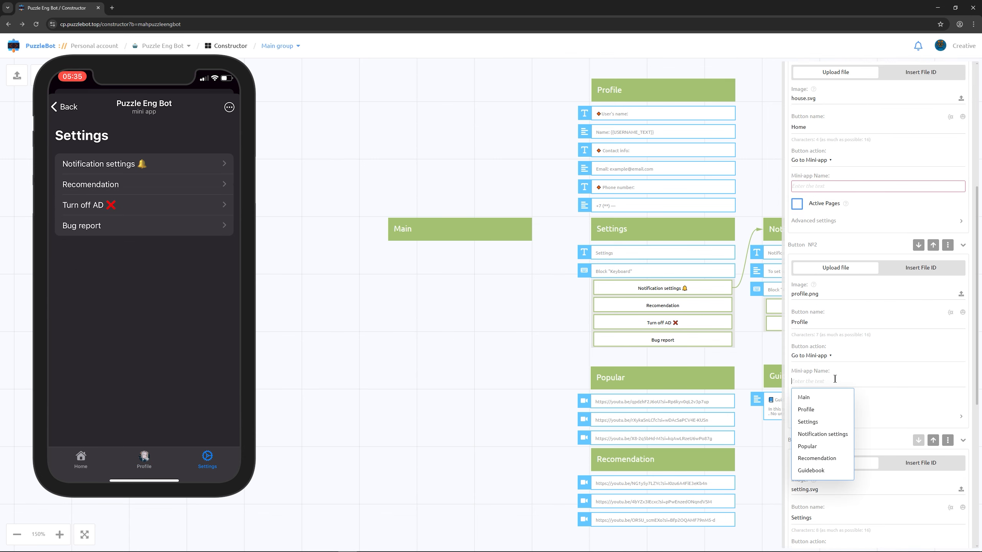
click(812, 410)
Step: Link the Home button to the Main mini-app and enable Active Pages for it with Main selected
scroll(831, 387, up, 4)
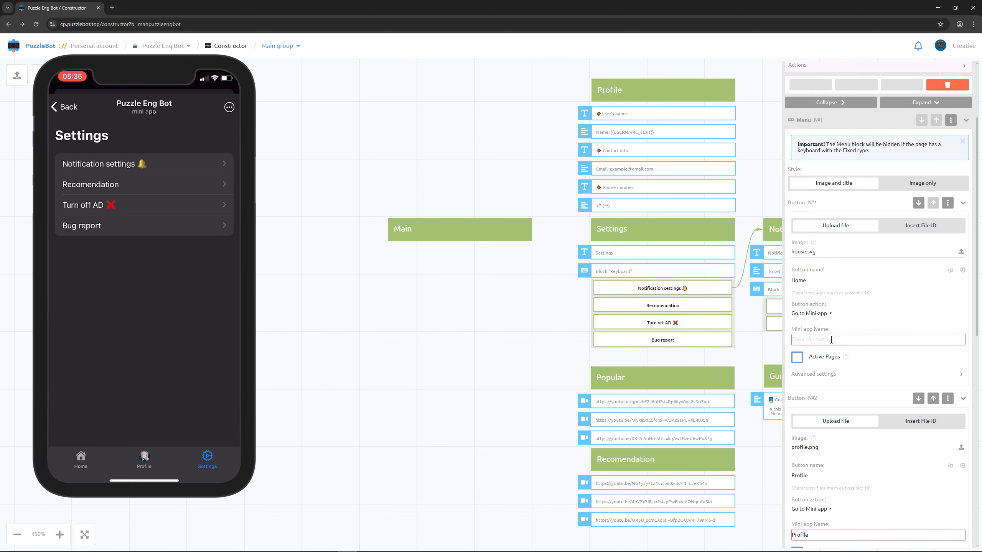
click(831, 339)
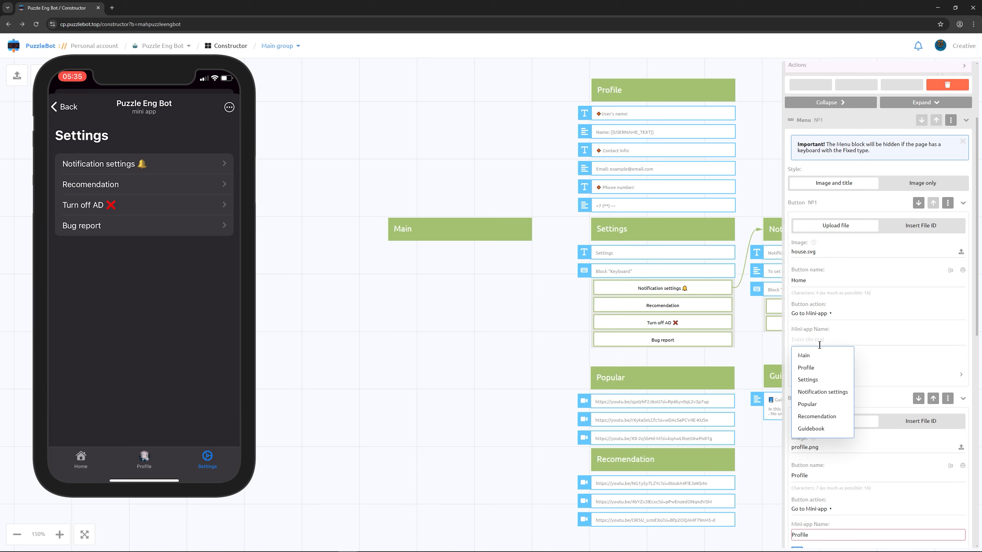
click(808, 355)
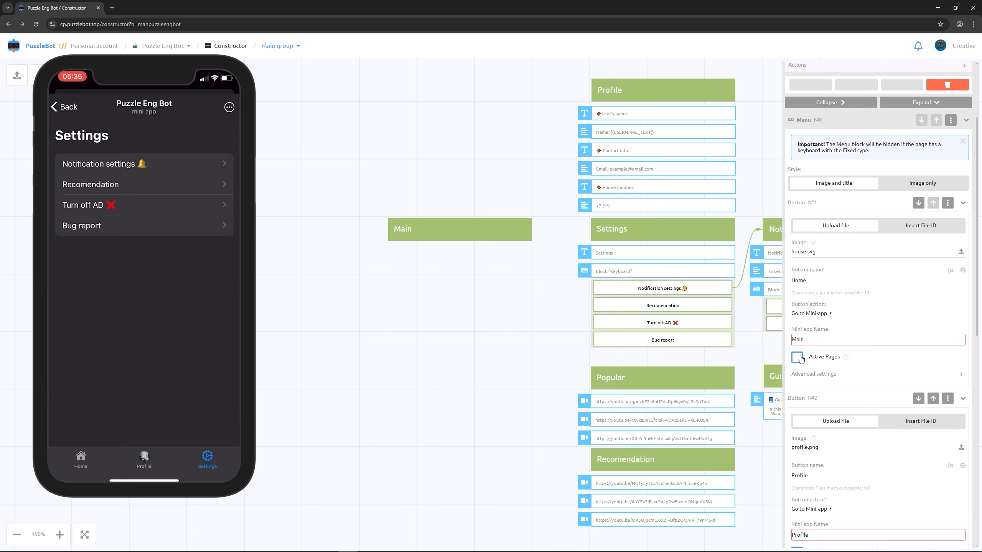
click(799, 359)
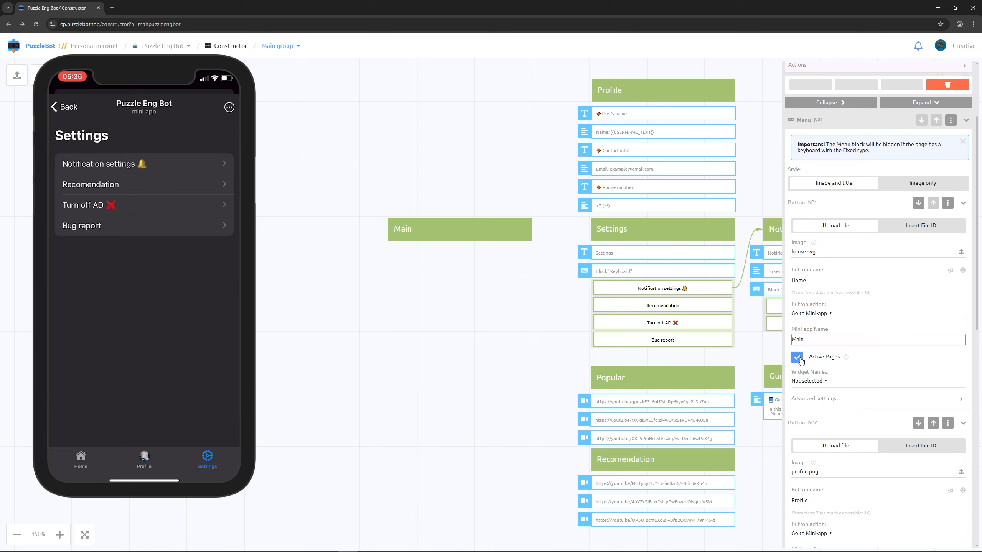
click(812, 381)
click(803, 419)
scroll(843, 484, down, 1)
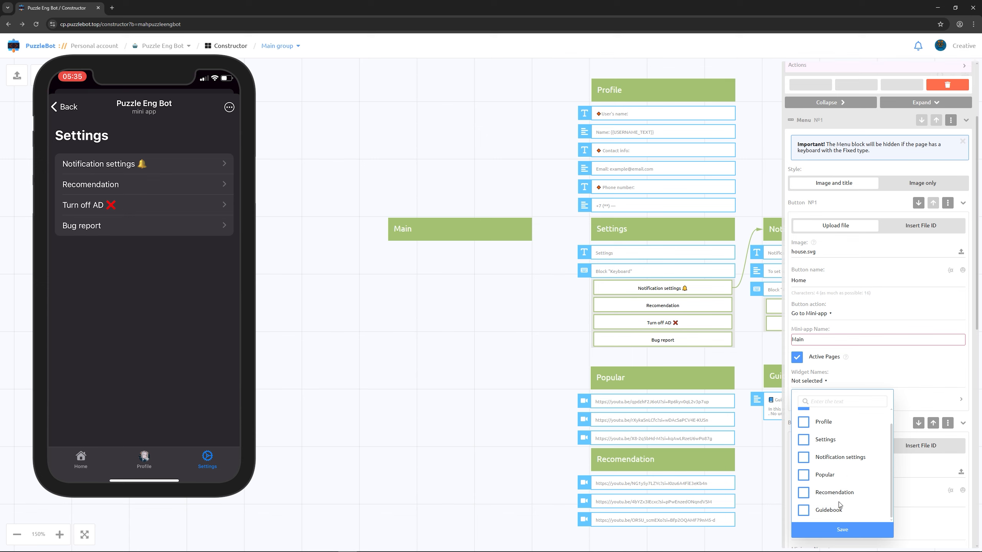
click(836, 531)
Step: Enable Active Pages for the Profile button and select the Profile page
scroll(837, 521, down, 5)
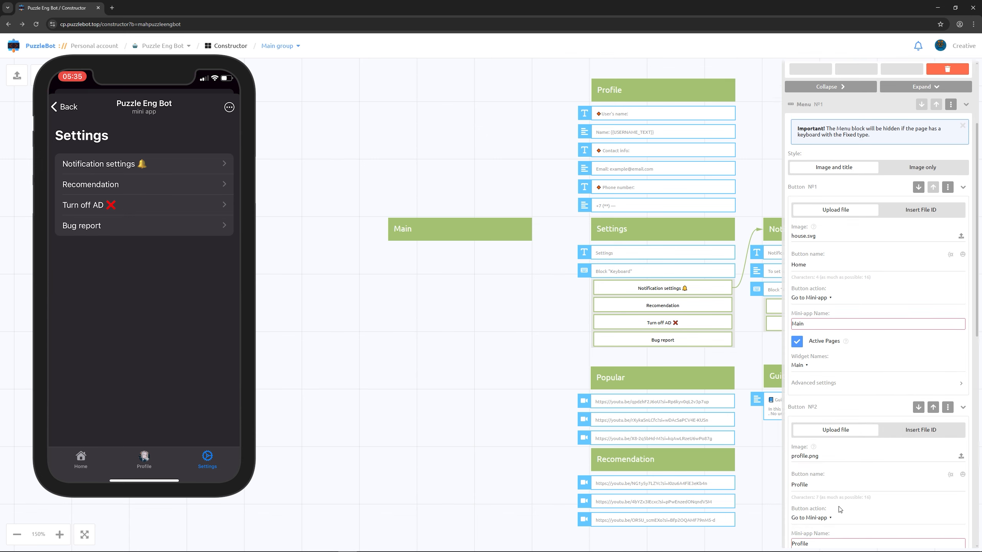
click(797, 385)
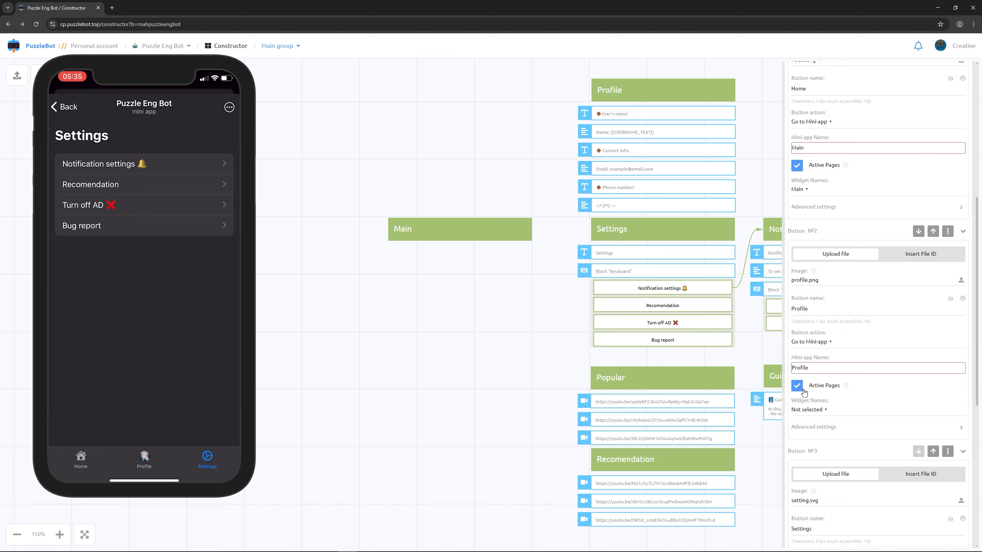
click(805, 410)
click(809, 466)
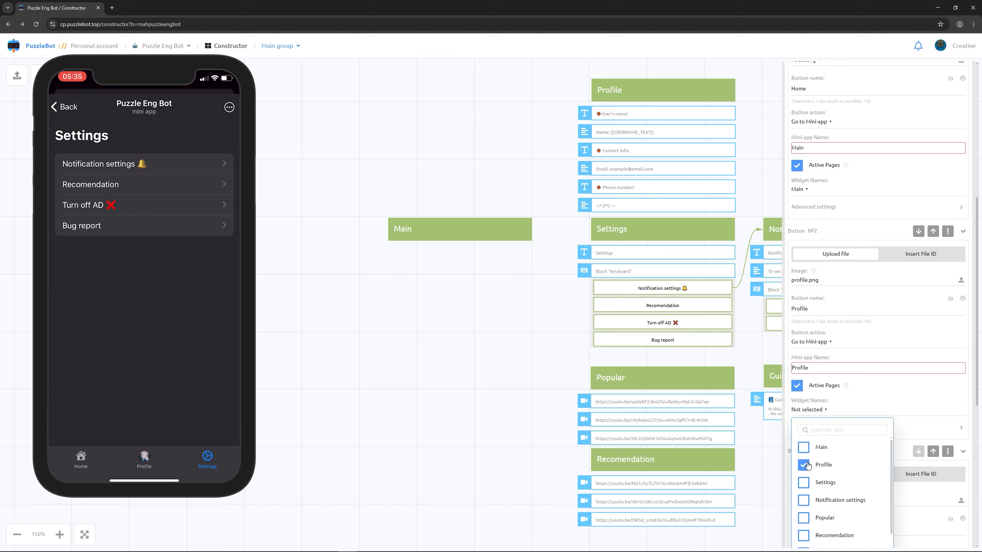
scroll(816, 460, down, 1)
scroll(896, 450, down, 2)
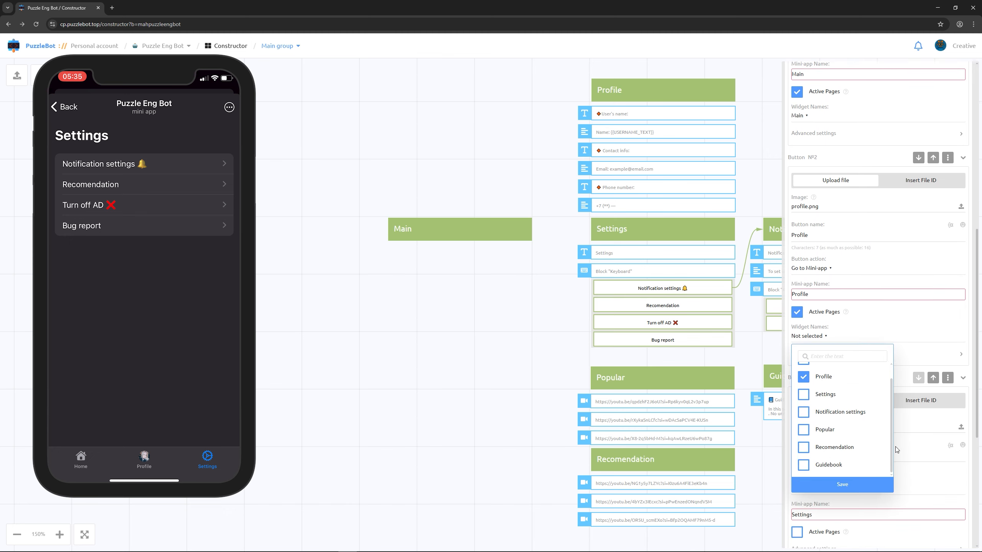
click(859, 479)
Step: Enable Active Pages for the Settings button and select the Settings and Notification settings pages
scroll(831, 433, down, 3)
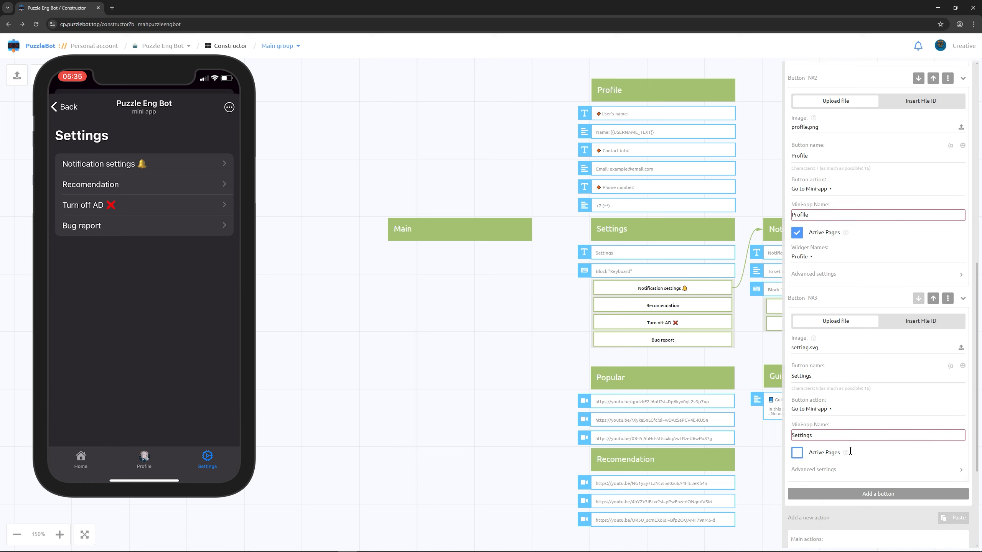
click(800, 416)
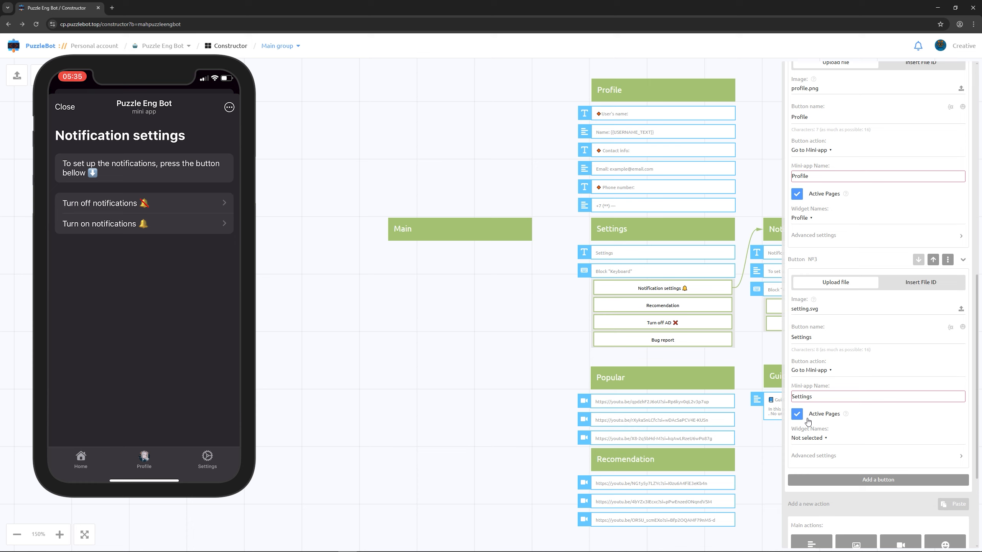
click(807, 438)
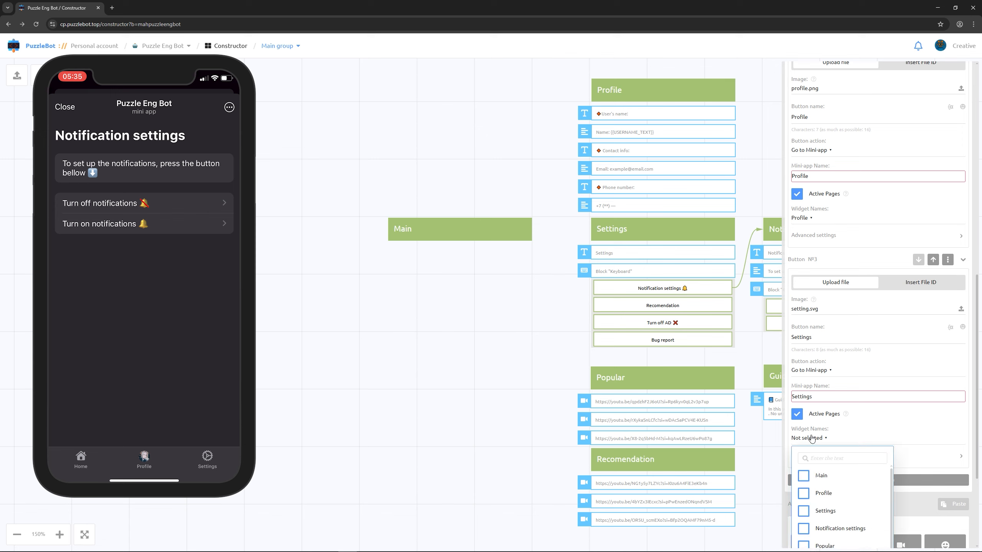
scroll(827, 417, down, 3)
scroll(828, 415, down, 1)
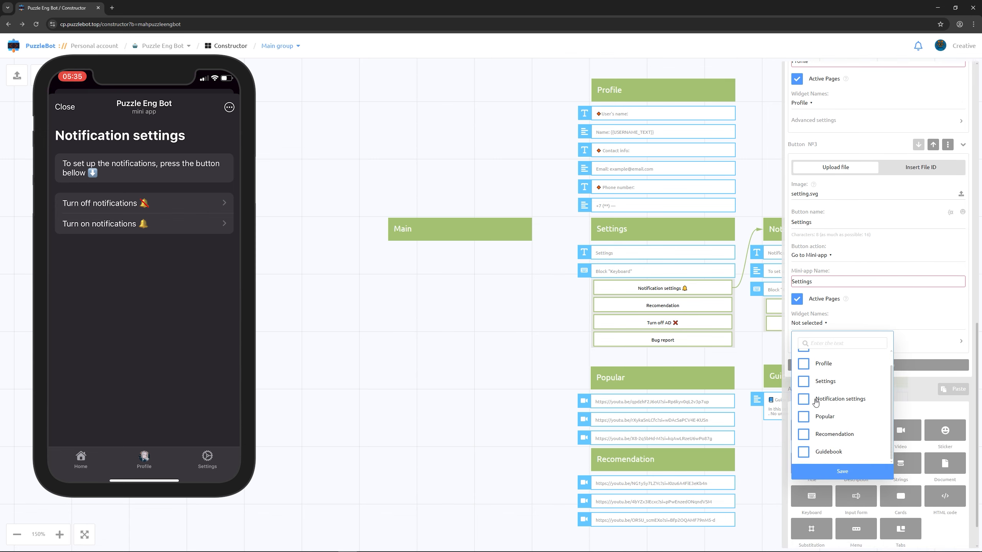
click(802, 382)
click(804, 400)
click(825, 470)
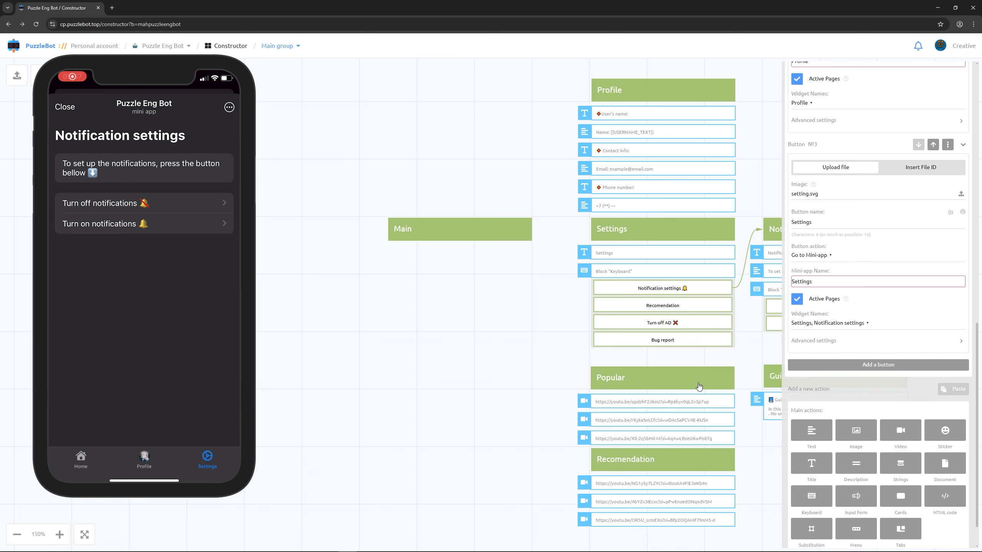
Step: Align the Menu block directly below the Main block on the canvas
click(460, 338)
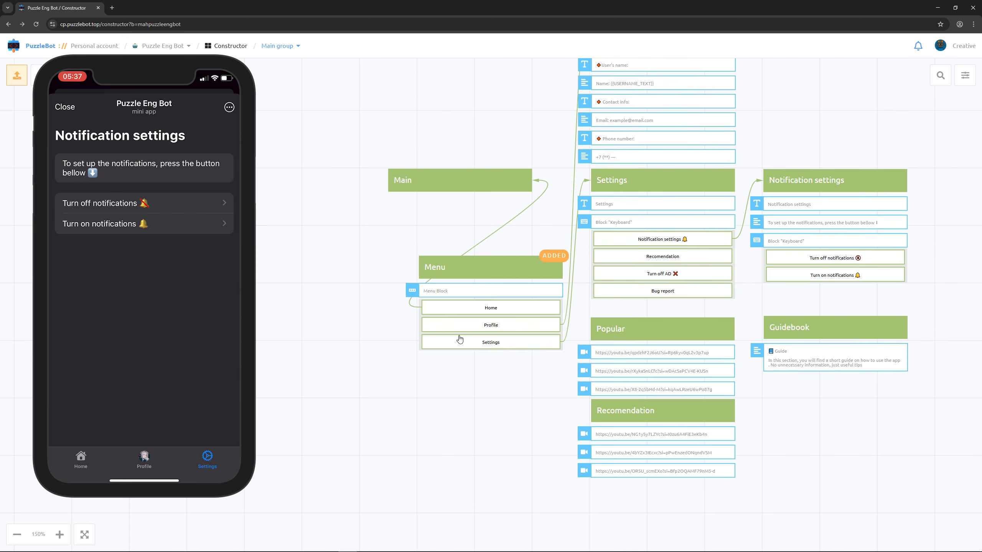
drag(472, 278, 443, 278)
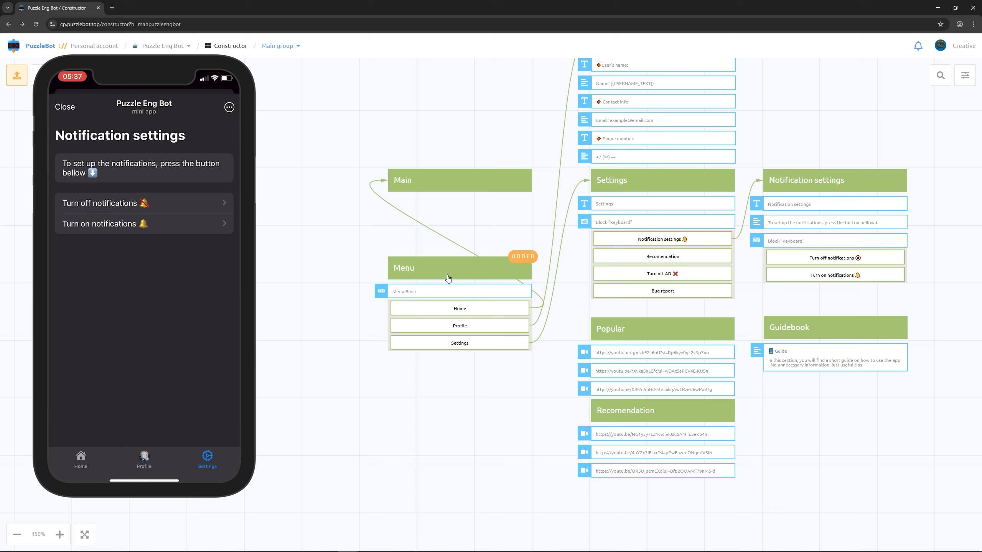
Step: Add a Substitution block to the Main mini-app that inserts the Menu mini-app
click(478, 193)
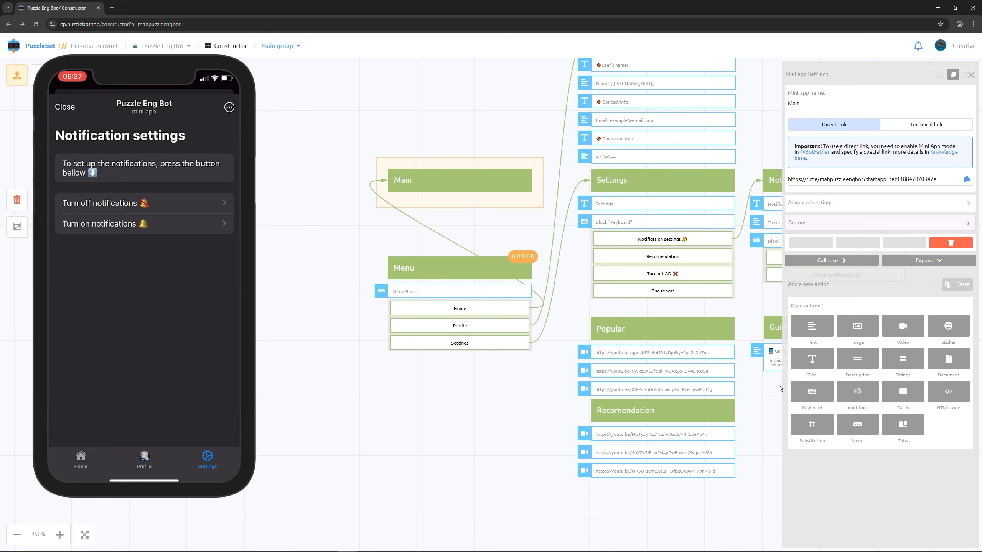
click(812, 424)
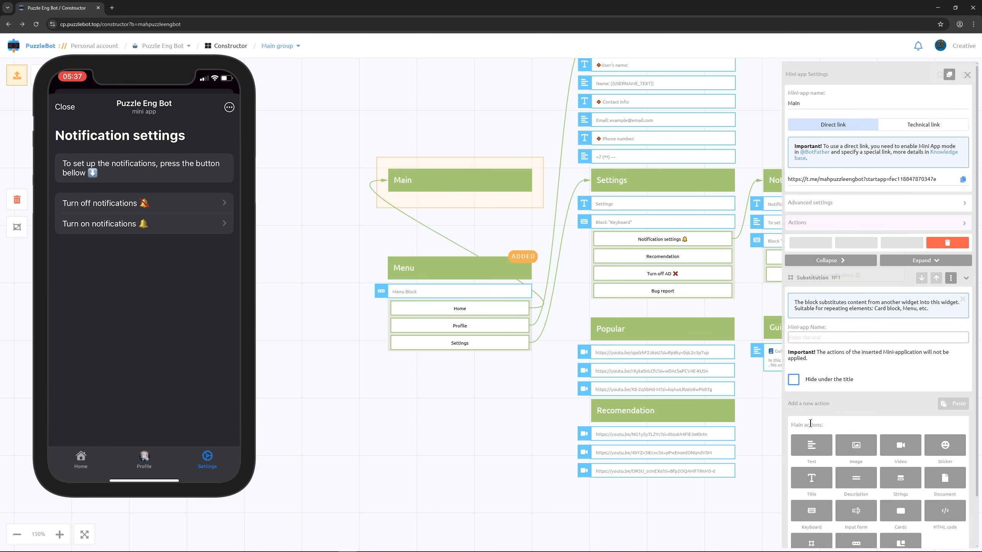
click(824, 340)
click(804, 426)
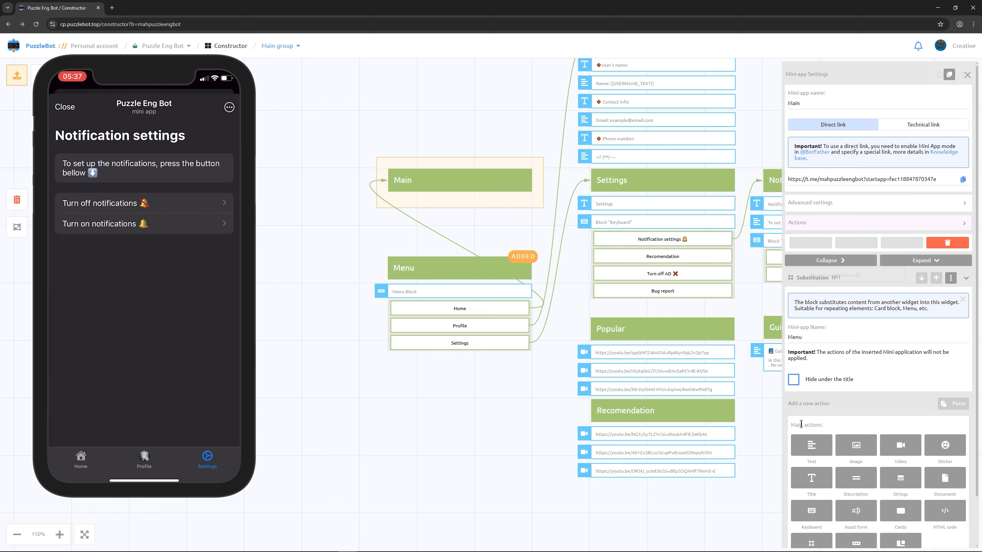
Step: Add a Title block reading "Greetings!" with the description "Here you can find current offers, selections and interesting materials"
scroll(801, 425, down, 1)
click(817, 425)
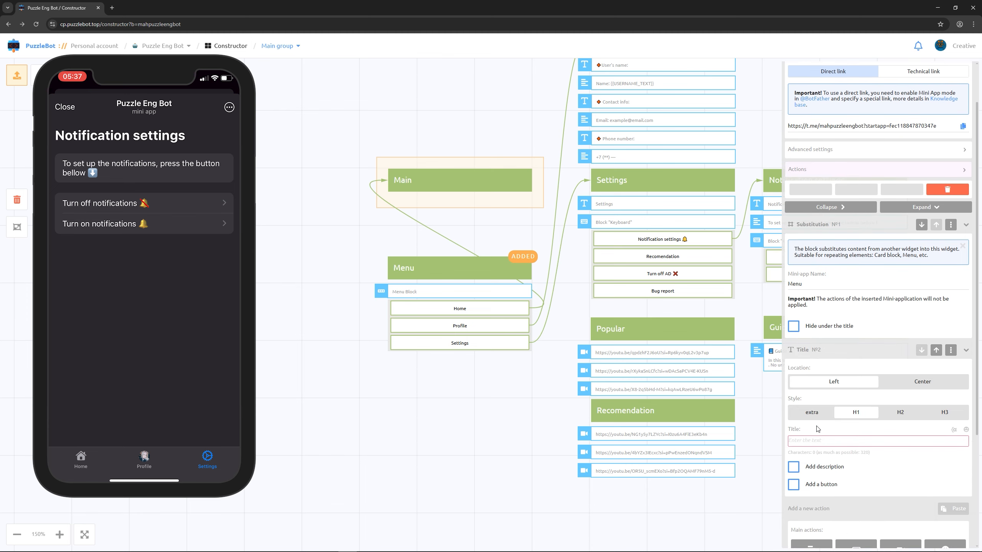
click(818, 437)
text(Greetings!)
click(794, 466)
scroll(793, 466, down, 4)
click(831, 369)
text(Here you can find current o)
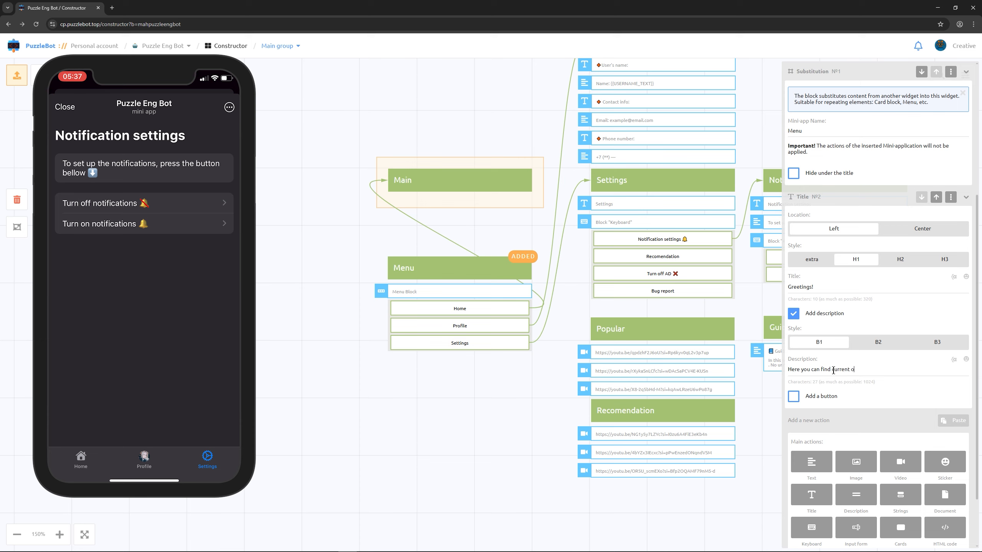
text(ffers, selections and interesting materials)
Step: Add a Tabs block to Main in the Advanced style, with tabs titled Popular and Recommendation
scroll(833, 371, down, 2)
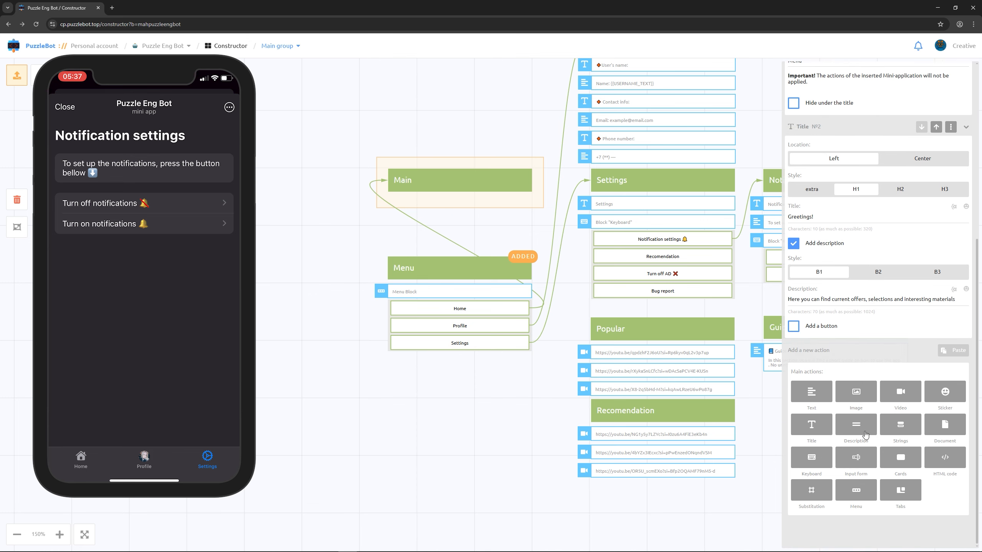
click(903, 489)
scroll(903, 491, down, 3)
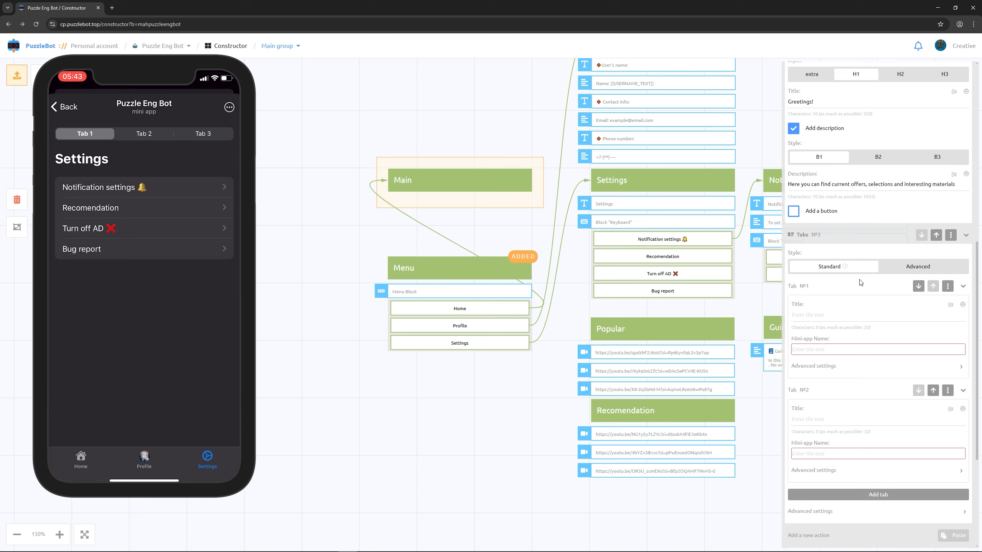
click(910, 270)
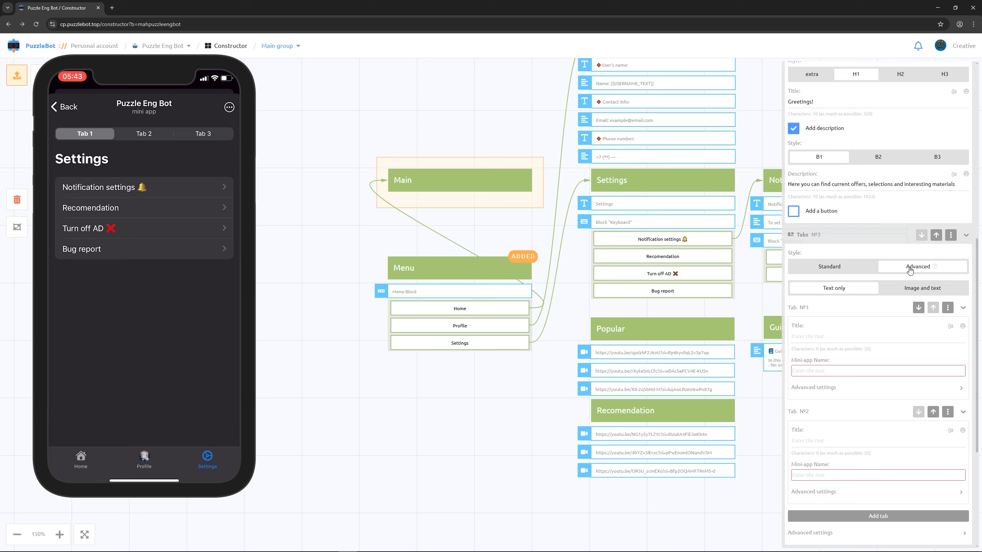
click(875, 333)
text(Popular)
click(805, 441)
text(Recommendation)
click(813, 443)
Step: Link the tabs to the Popular and Recomendation mini-apps respectively, and expand the Tabs block's advanced settings
click(829, 371)
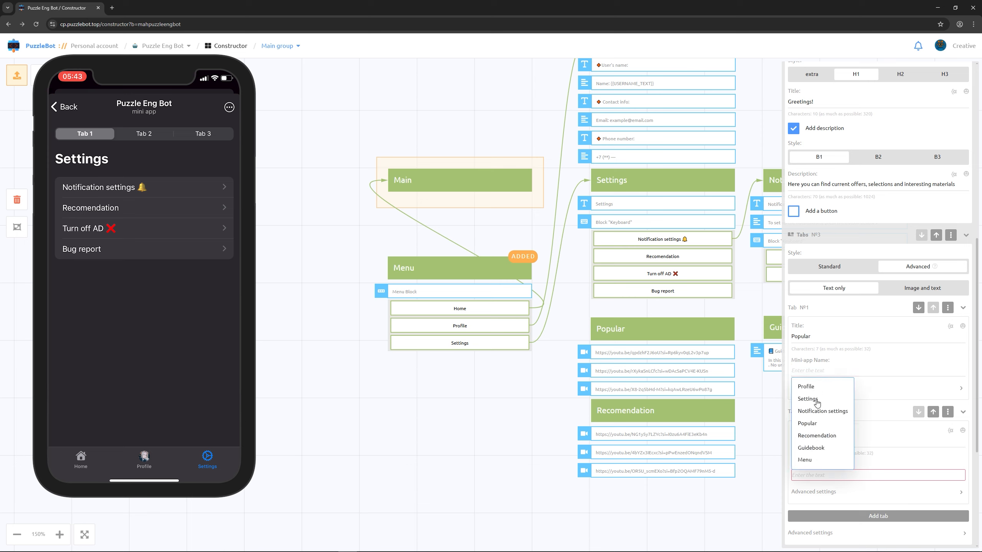
click(815, 425)
click(820, 475)
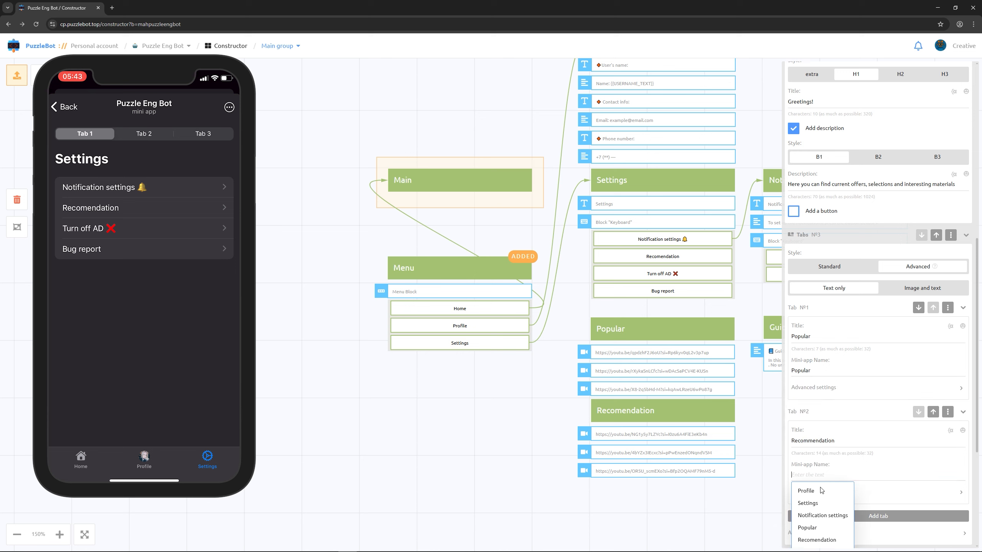
click(817, 540)
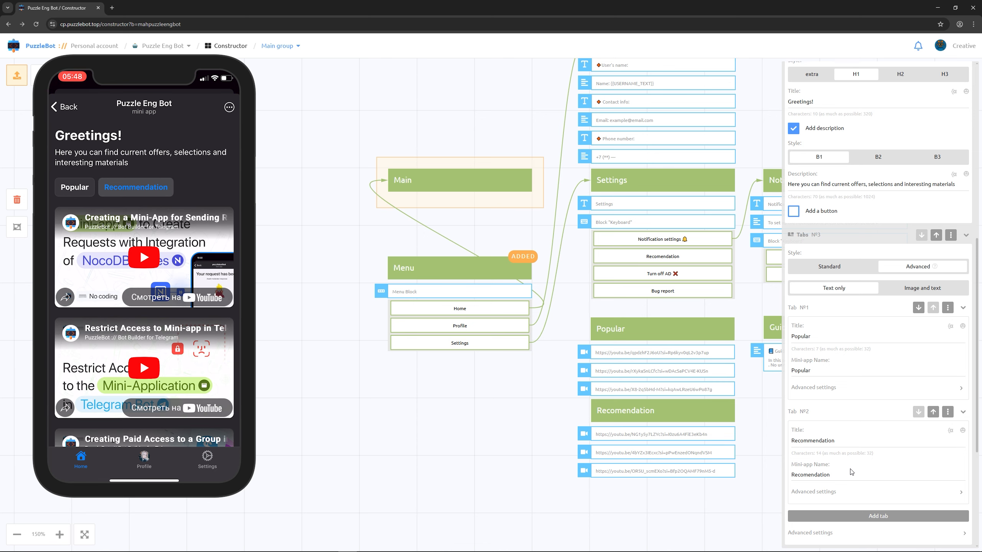
scroll(851, 472, down, 3)
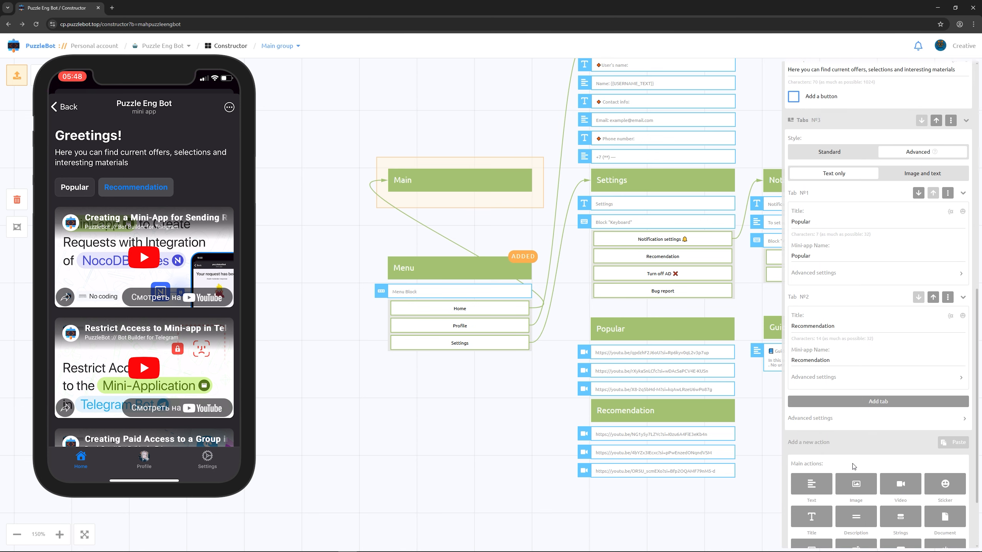
click(862, 421)
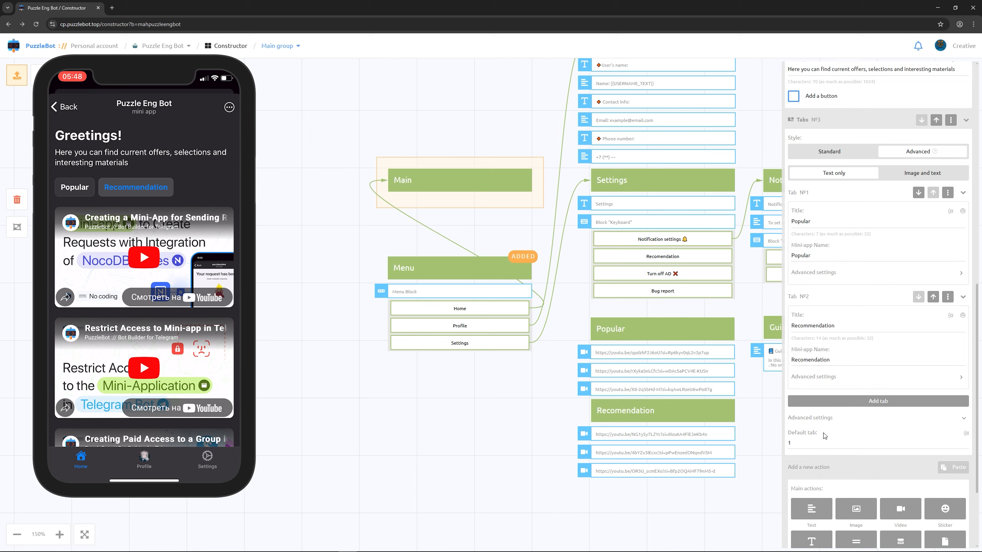
Step: Add a second Substitution block to Main that inserts Guidebook, hidden under the title "Guide for mini-app"
scroll(825, 437, down, 3)
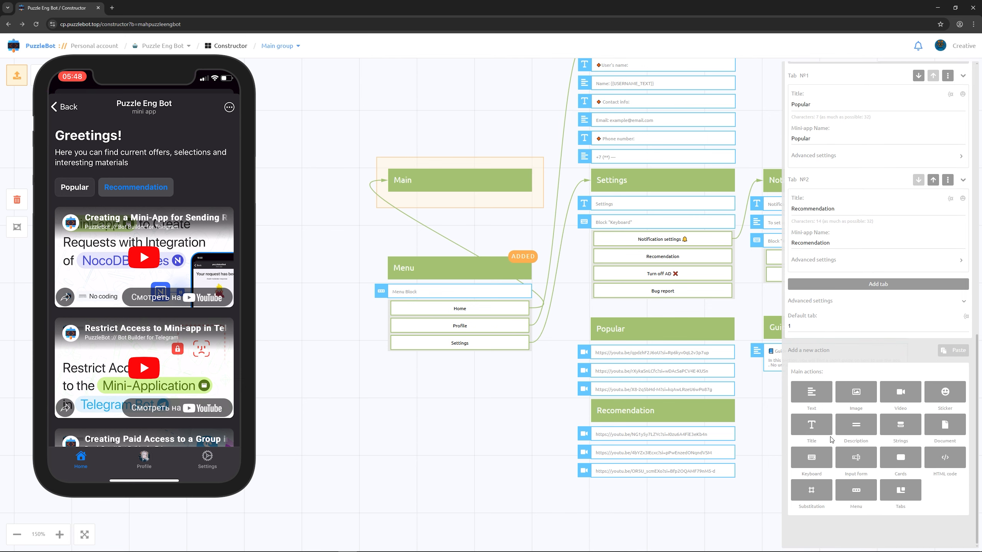
click(812, 490)
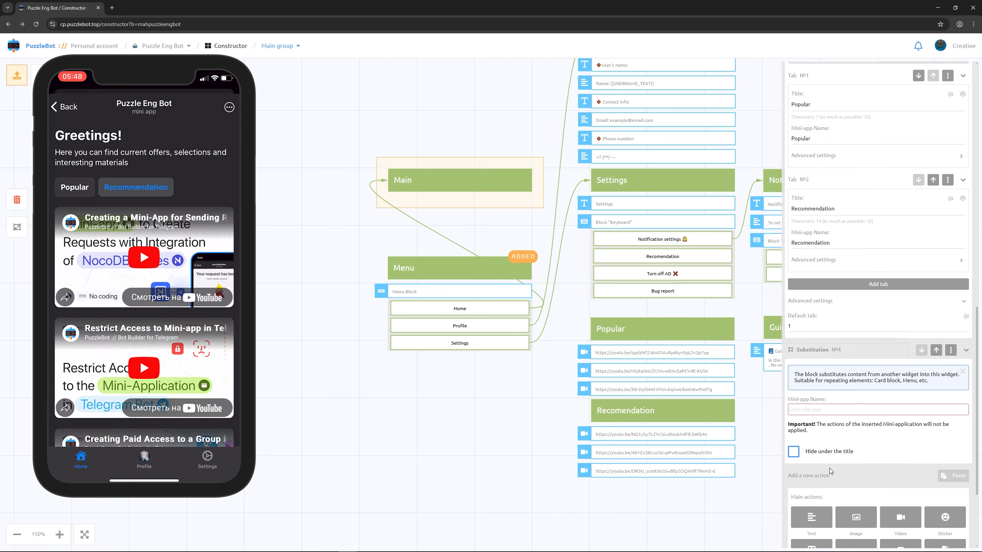
click(836, 410)
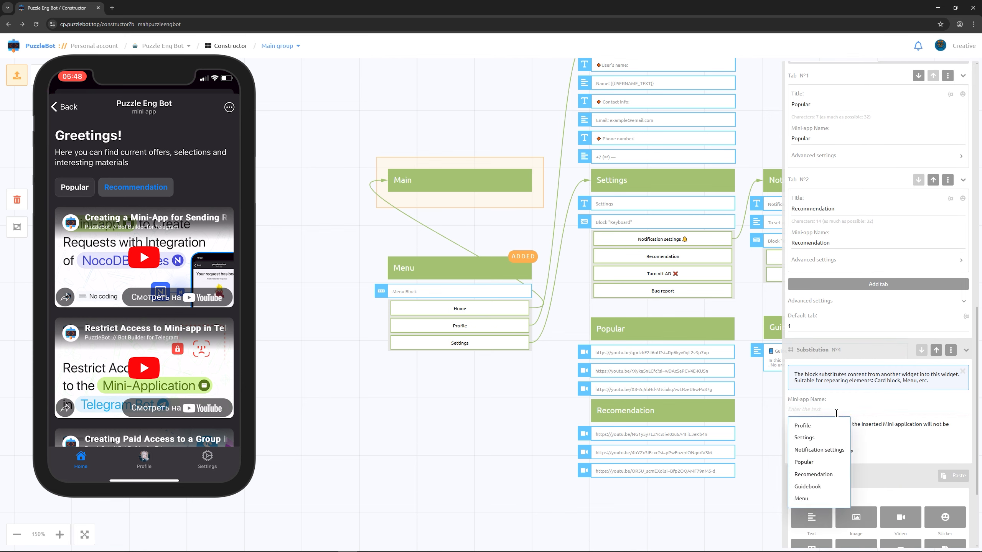
click(808, 487)
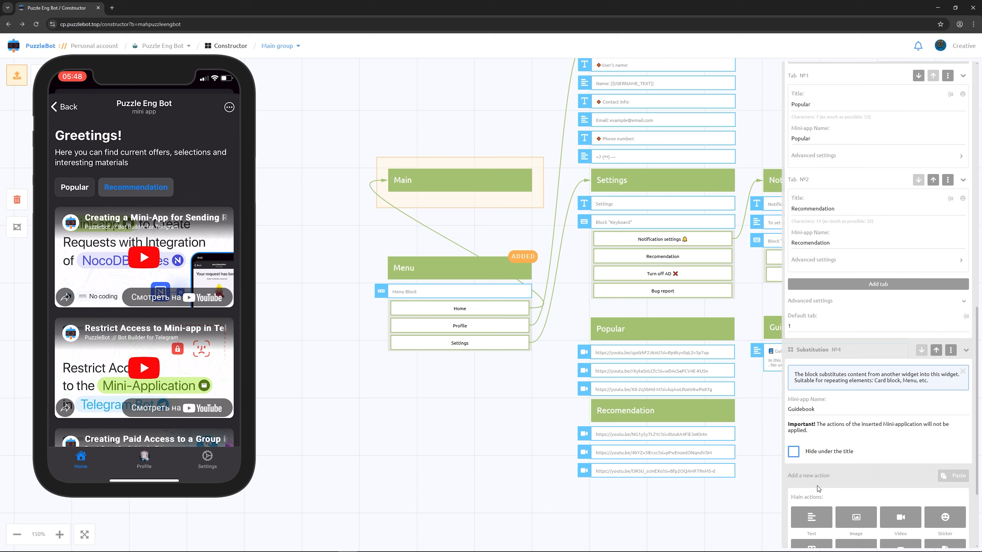
click(794, 453)
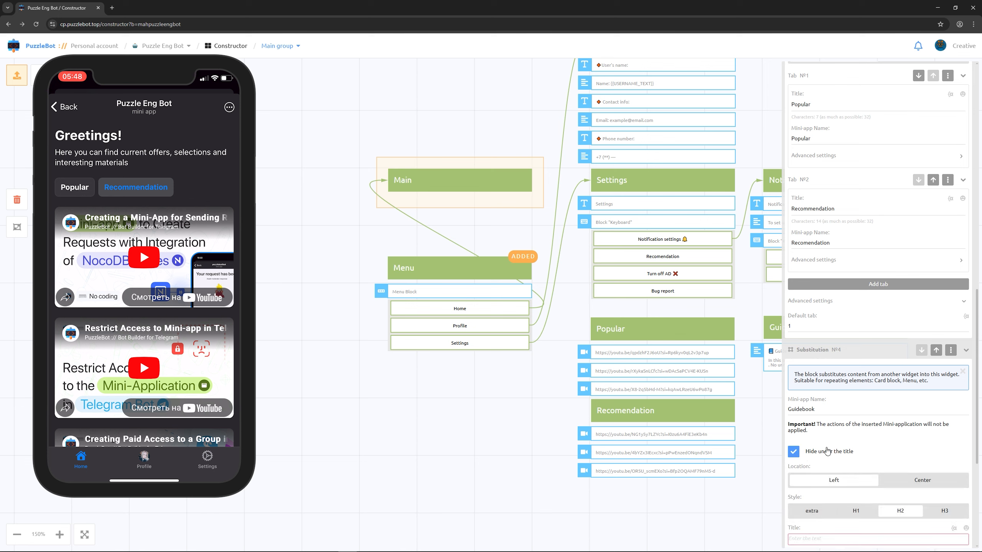
scroll(828, 451, down, 3)
click(853, 424)
text(Guide for mini-app)
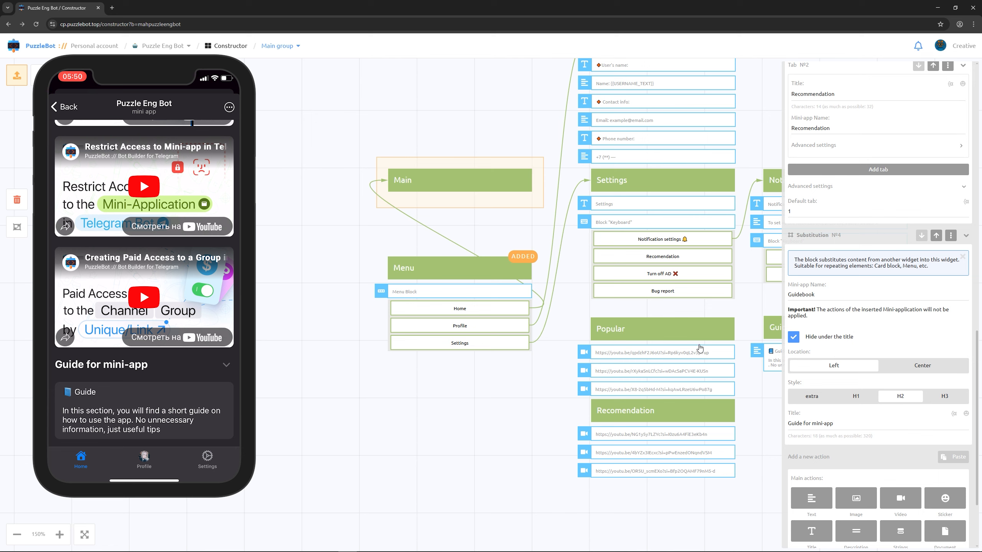
Step: Move the Menu block lower on the canvas, clear of Main's added blocks
click(450, 394)
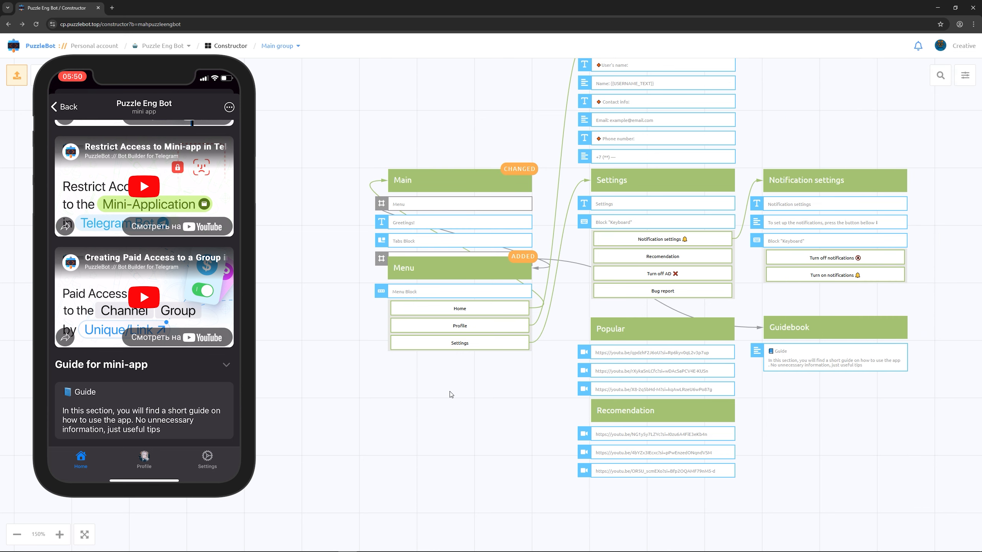
drag(480, 277, 478, 343)
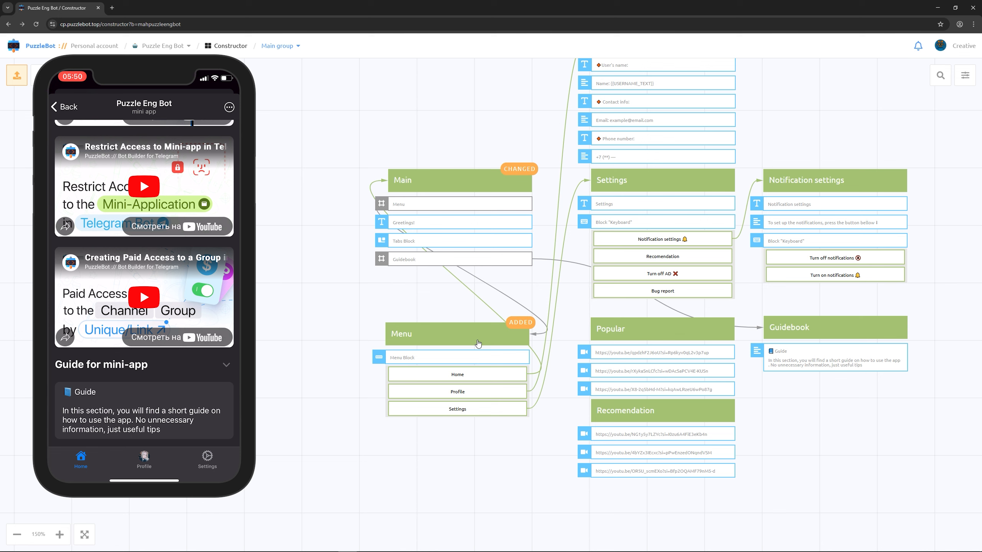
Step: Add a second Keyboard block to the Notification settings mini-app and set its type to Usual
click(796, 189)
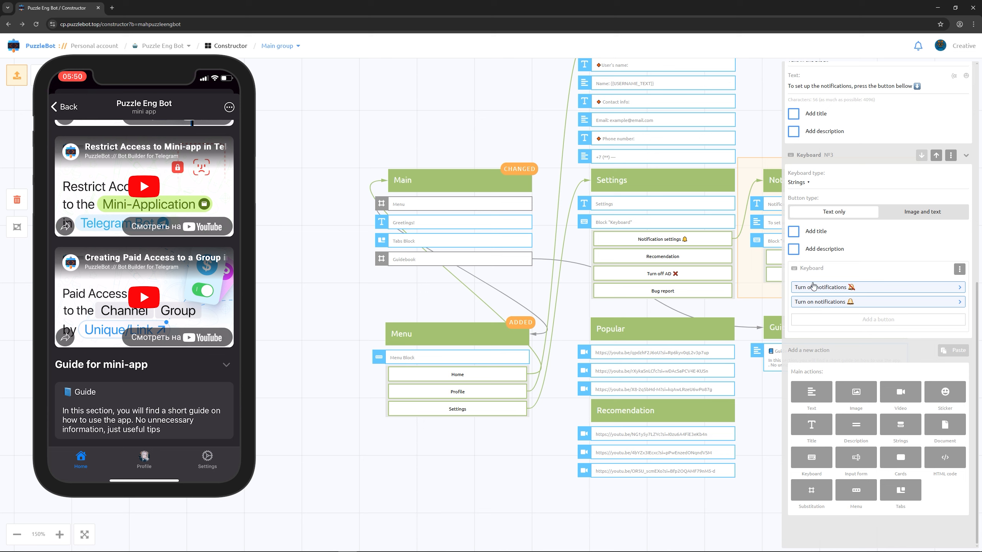
click(814, 460)
click(811, 408)
click(811, 409)
click(819, 443)
click(809, 379)
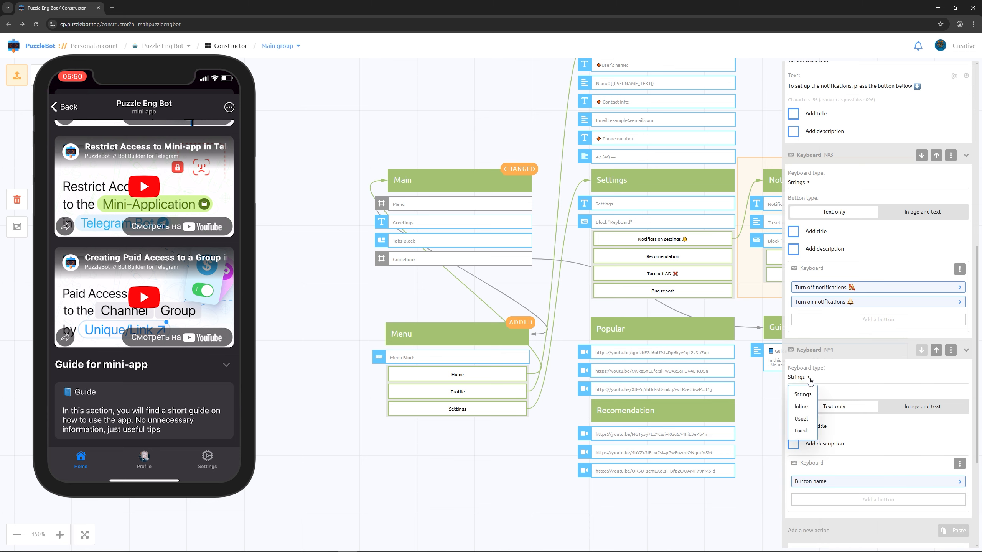
click(801, 419)
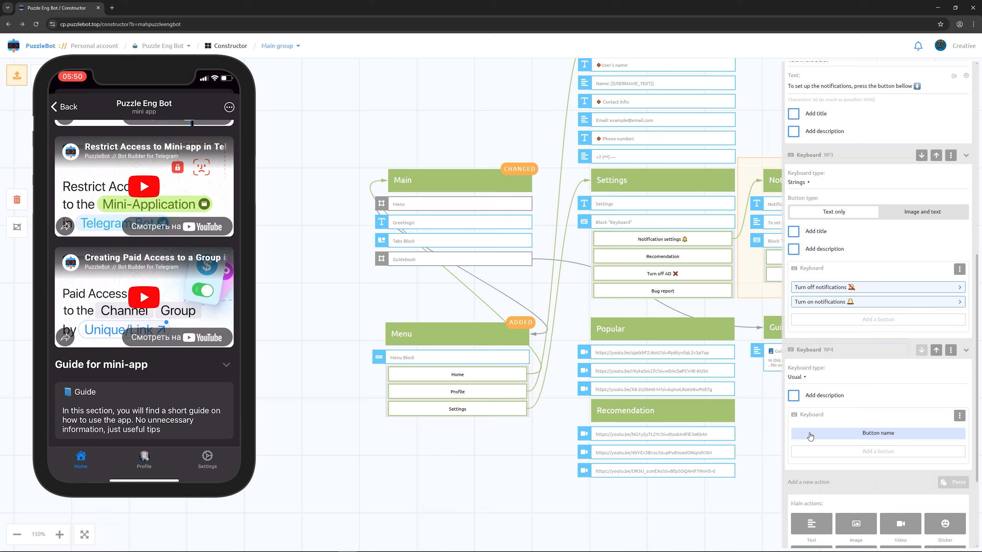
Step: Name the new keyboard's button "Back" and give it the custom purple colour a281d5
click(811, 433)
key(ctrl+a)
key(BackSpace)
text(Back)
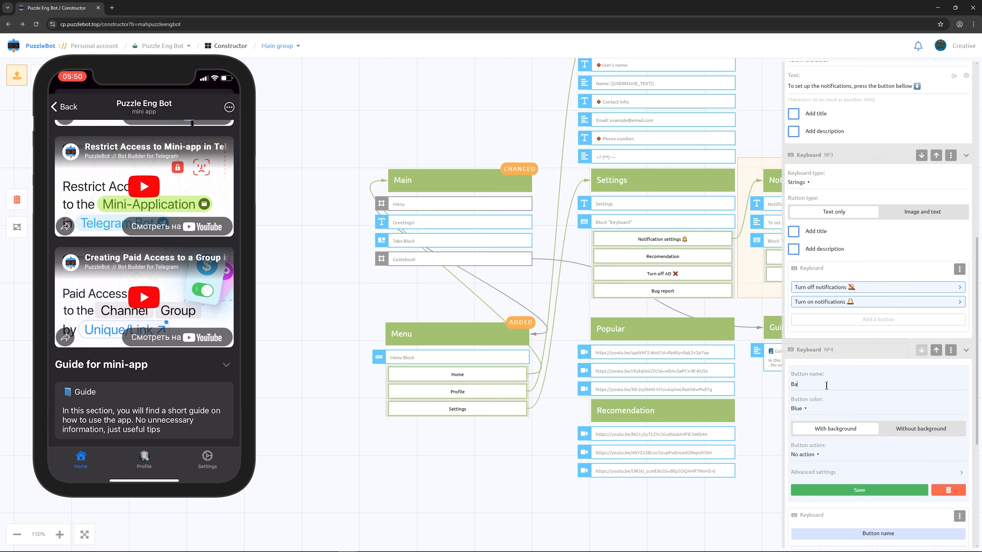
click(806, 411)
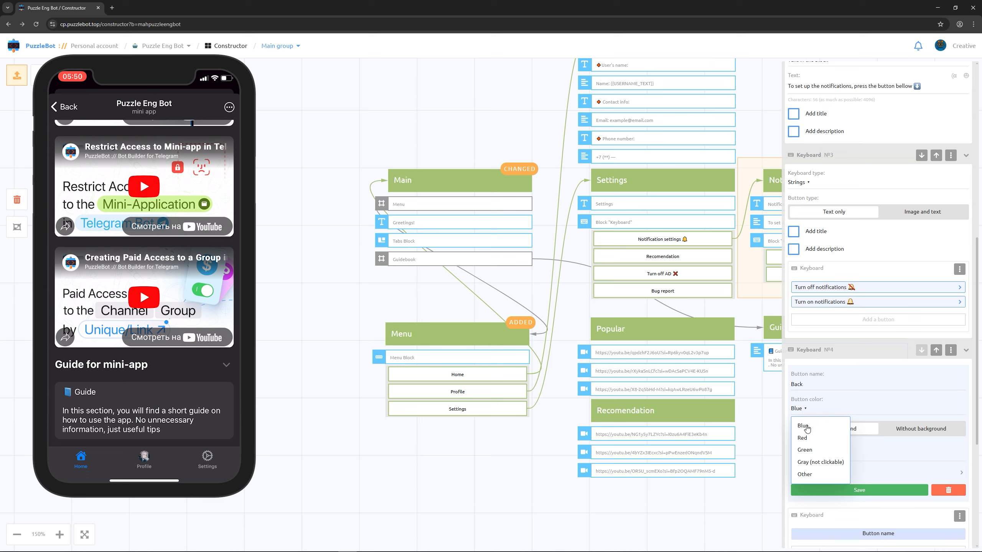
click(805, 478)
click(958, 434)
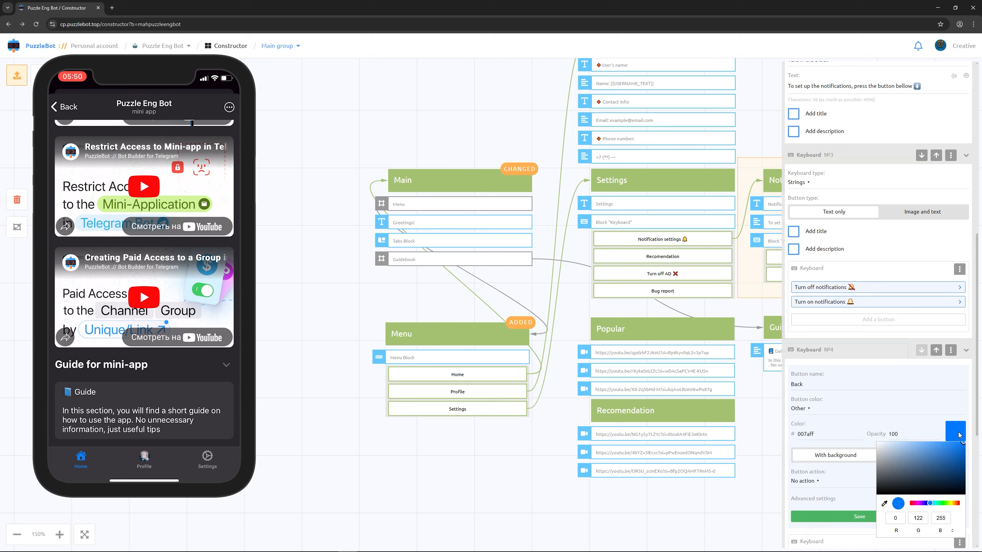
click(924, 503)
click(911, 451)
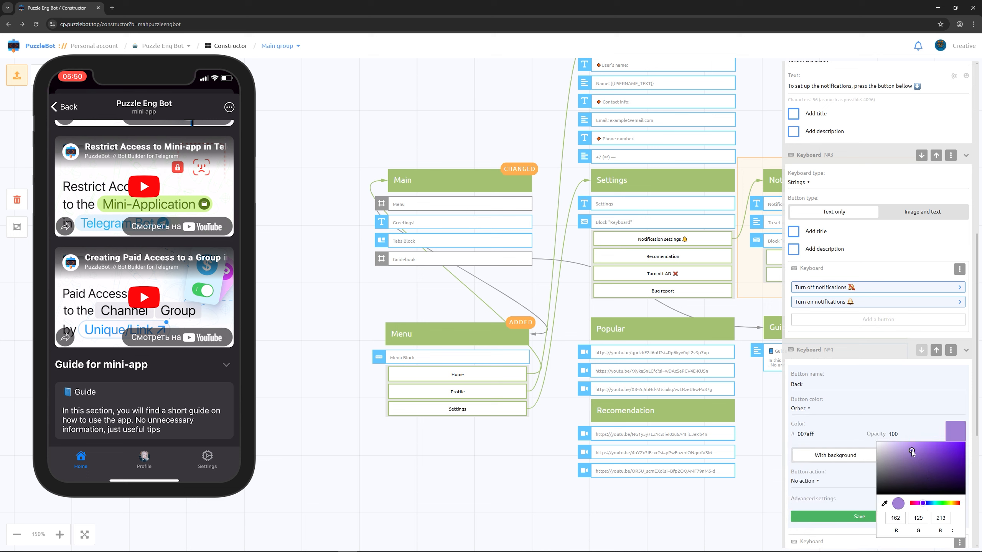
click(865, 471)
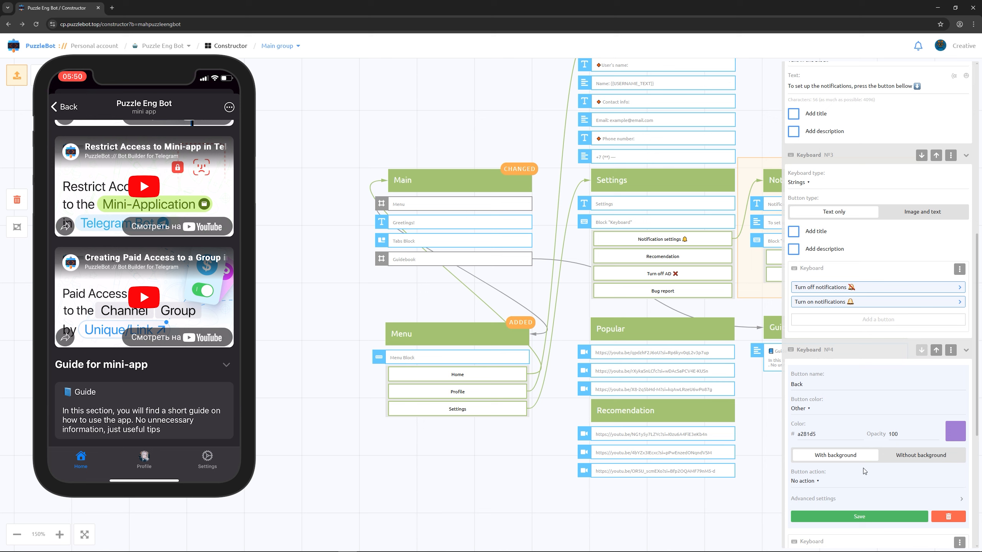
Step: Set the Back button's action to Go to Mini-app with Settings as the target, and save the button
scroll(864, 470, down, 2)
click(816, 404)
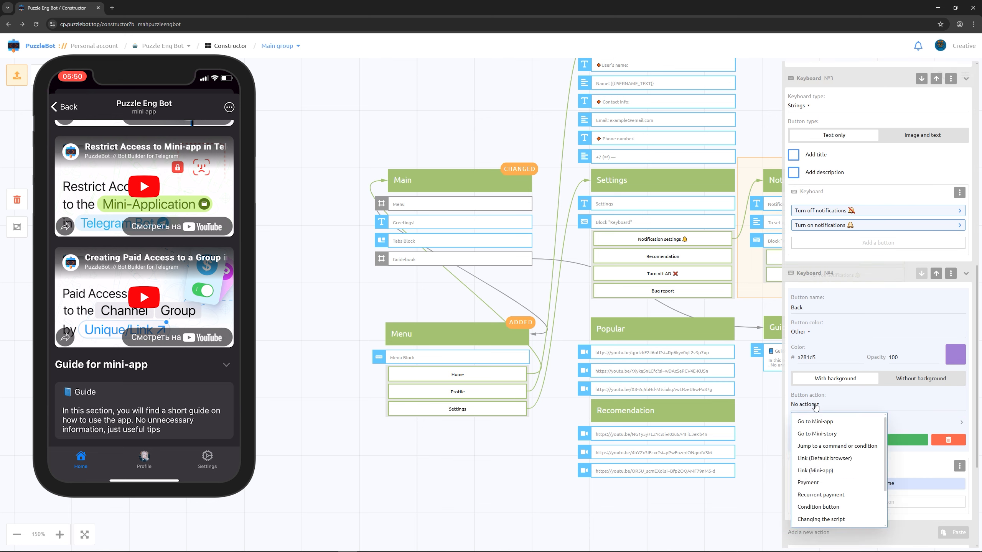
click(814, 422)
click(810, 430)
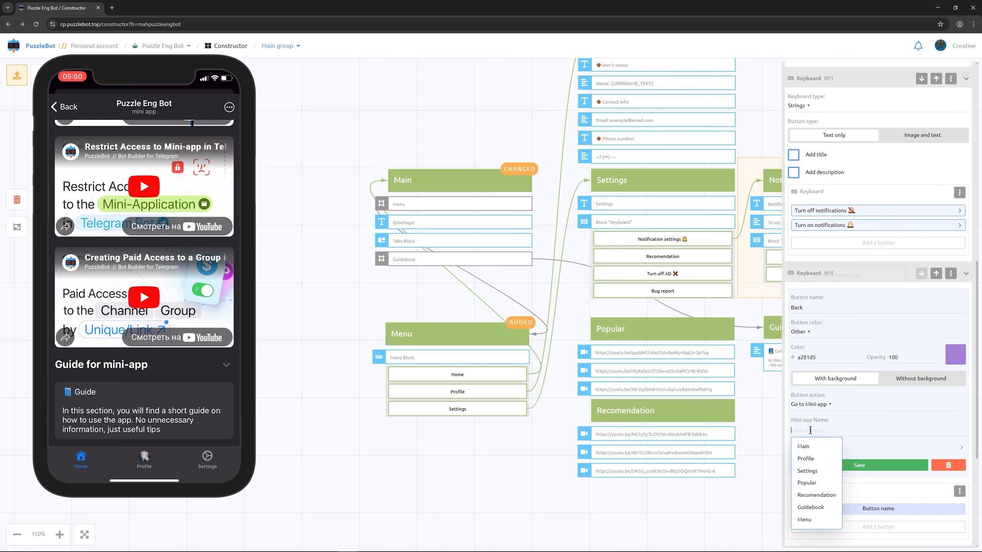
click(807, 472)
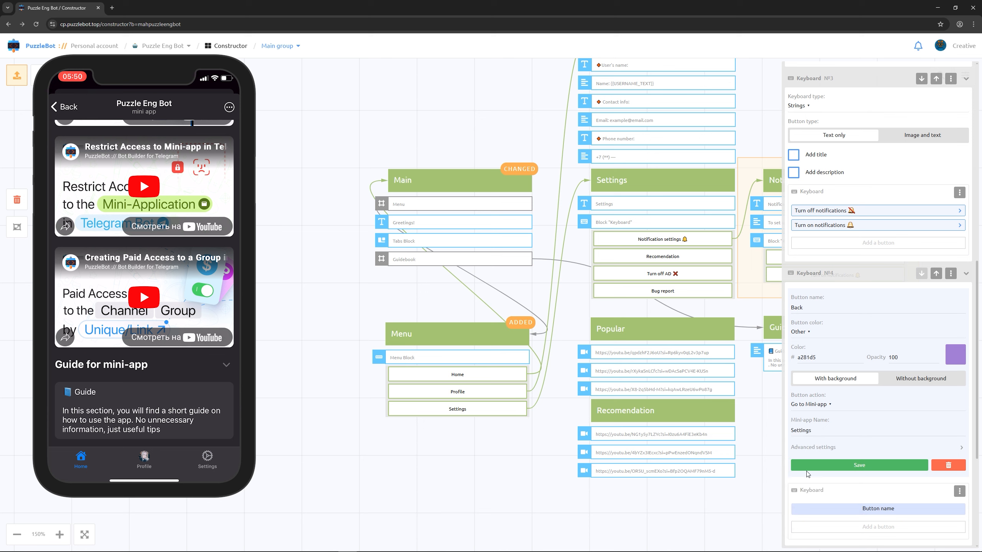
click(814, 465)
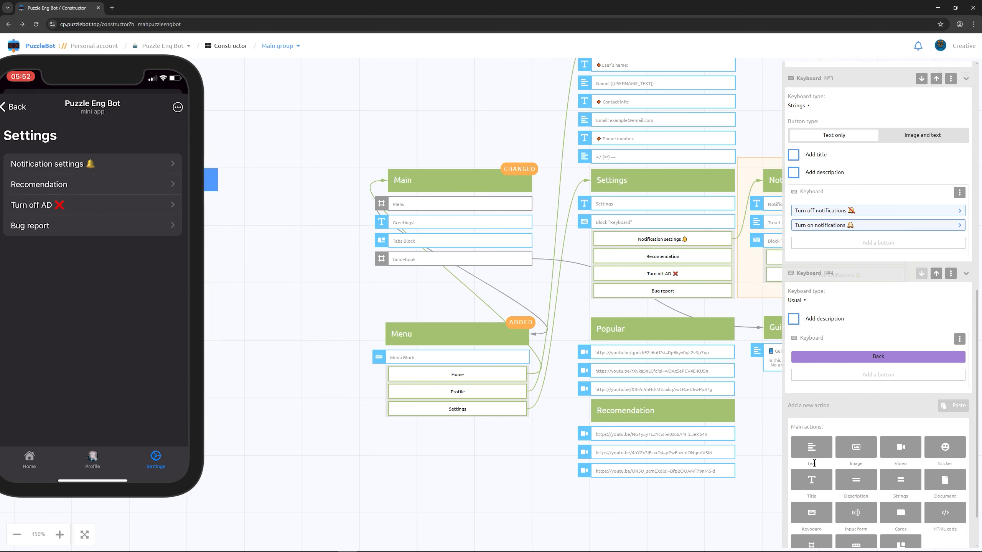
Step: Add a Text action to the /start command reading "Hi! New features for mini-app bellow"
click(536, 468)
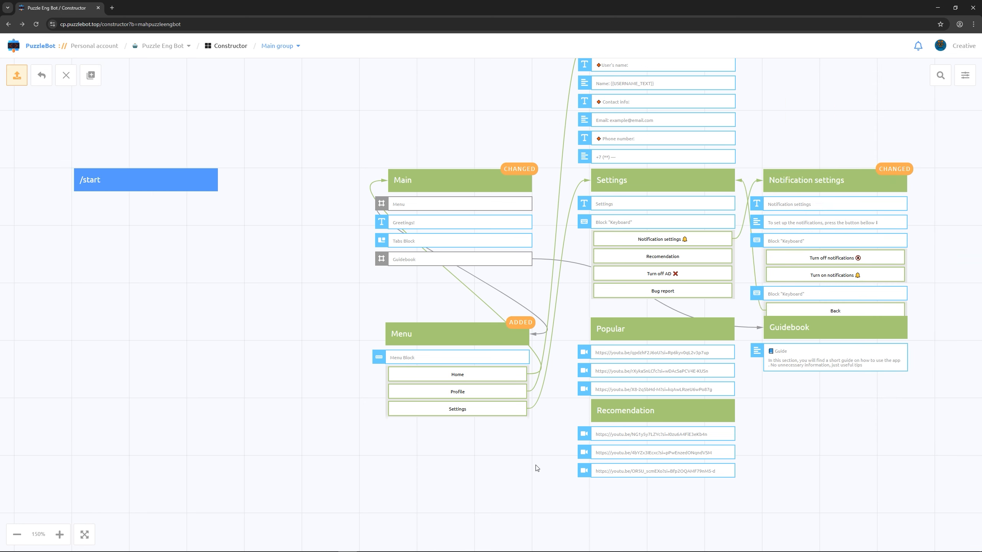
drag(177, 185, 176, 186)
click(176, 186)
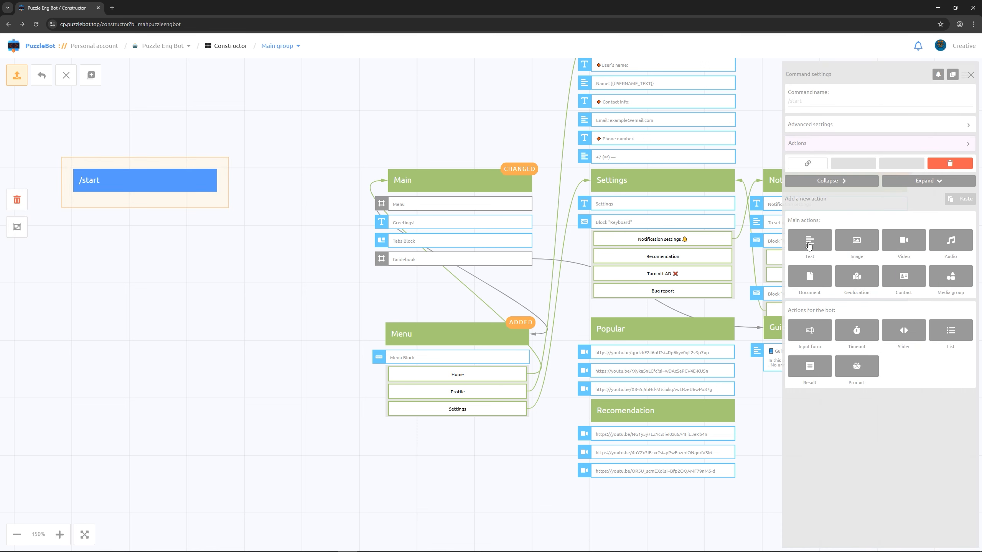
click(810, 246)
click(820, 231)
text(Hi! New feat)
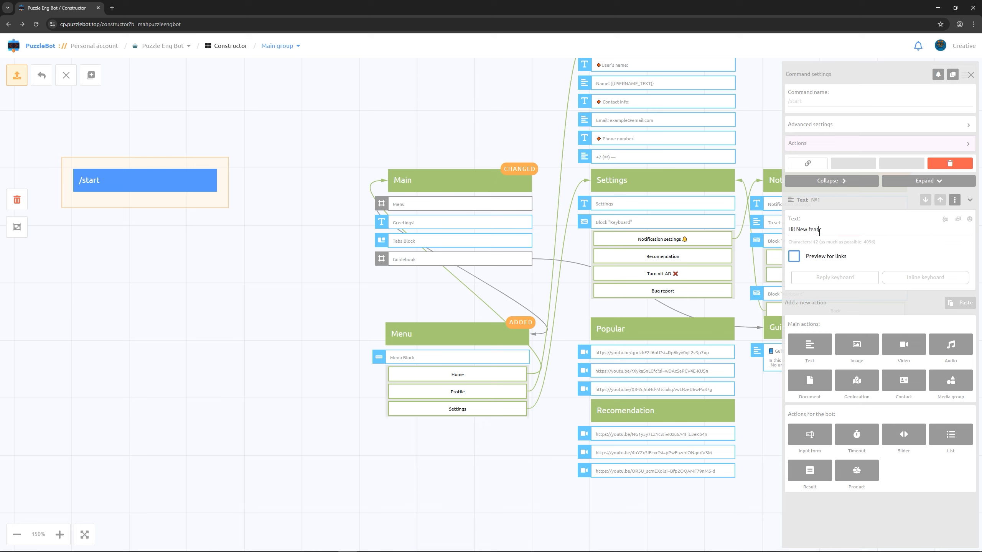
text(ures for mini-app bellow)
Step: Add an inline keyboard button "Let's go!" to the /start text, with Go to Mini-app as its action and Main as the target
click(951, 279)
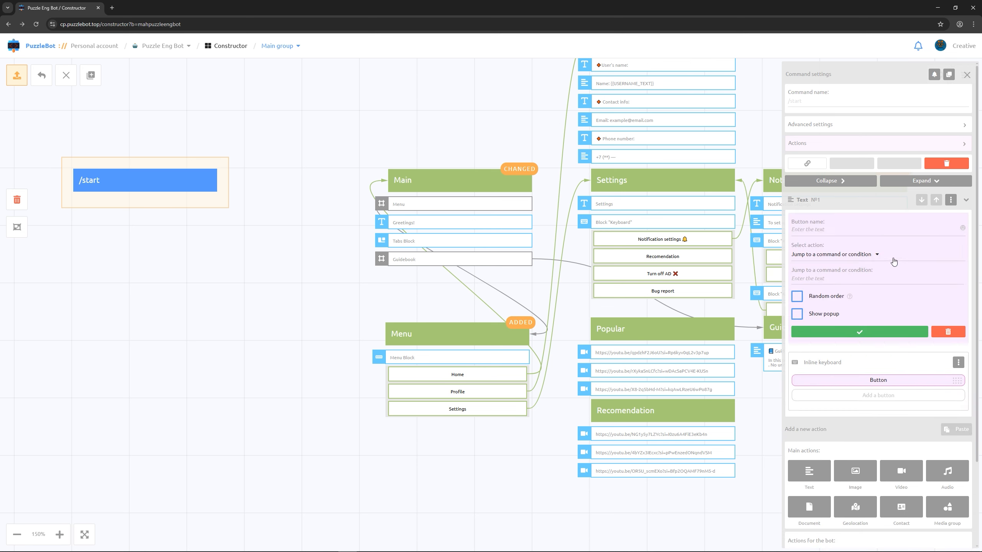
click(837, 229)
text(Let's go!)
click(835, 255)
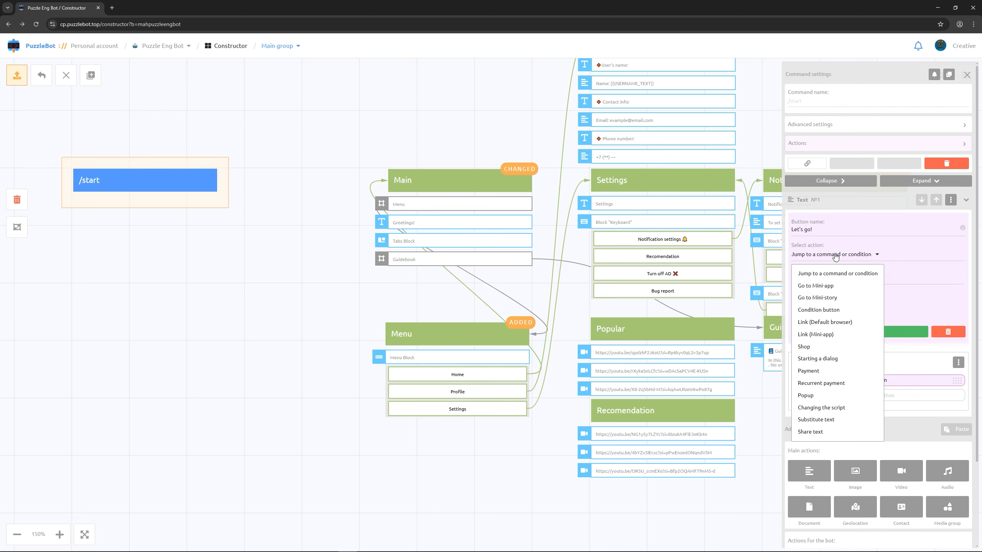
click(823, 282)
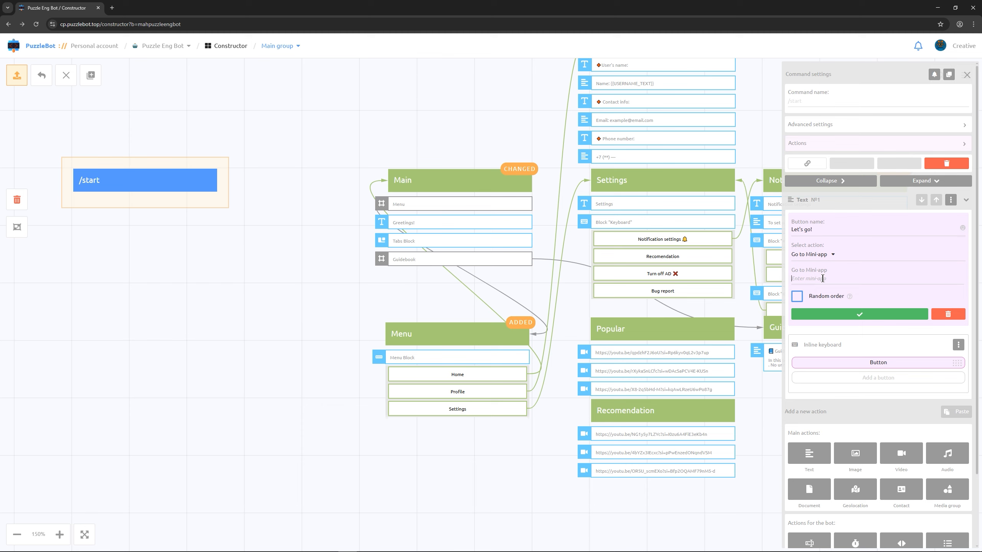
click(823, 278)
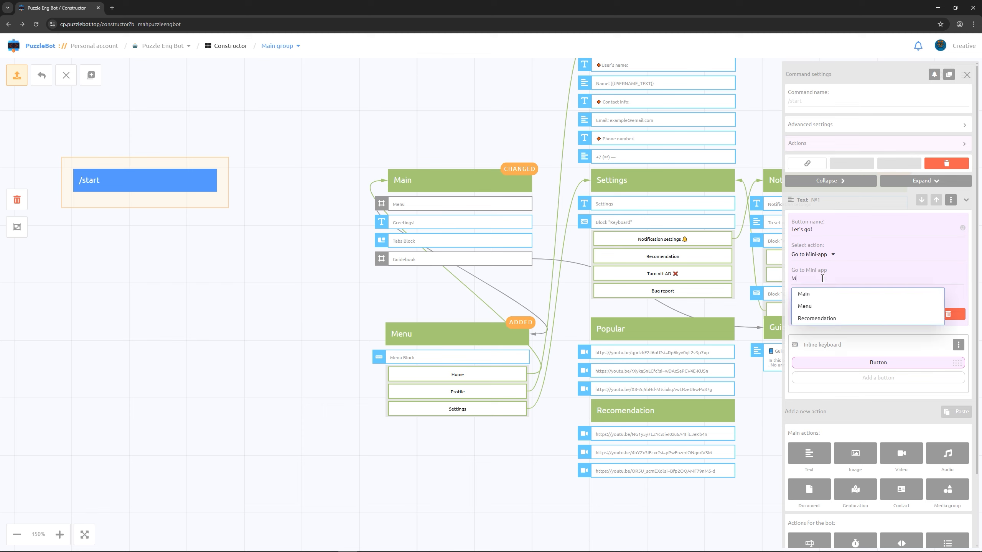
click(810, 304)
click(810, 315)
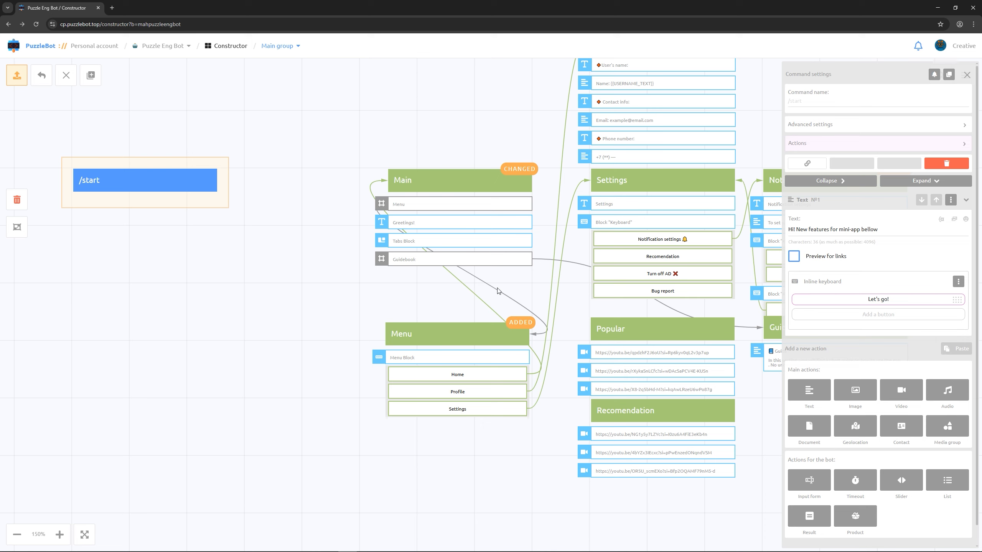
click(336, 296)
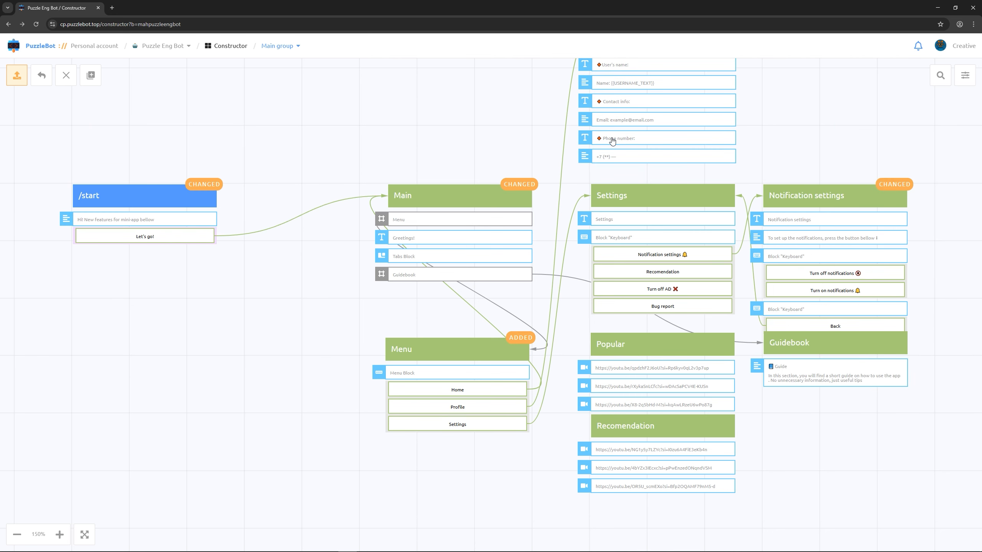
Step: Add a Substitution block at the end of the Profile mini-app that inserts the Menu mini-app
click(612, 141)
scroll(850, 364, down, 1)
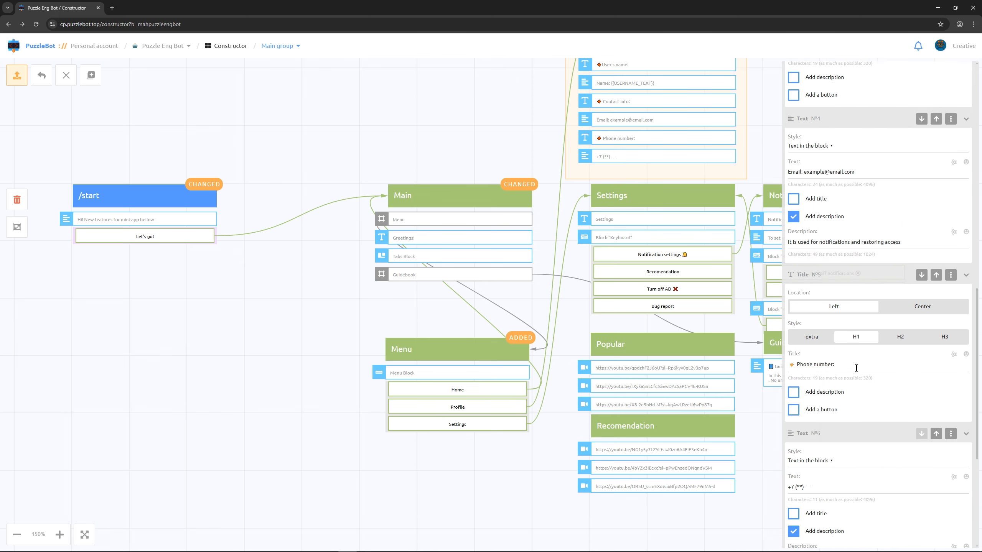
scroll(857, 371, down, 6)
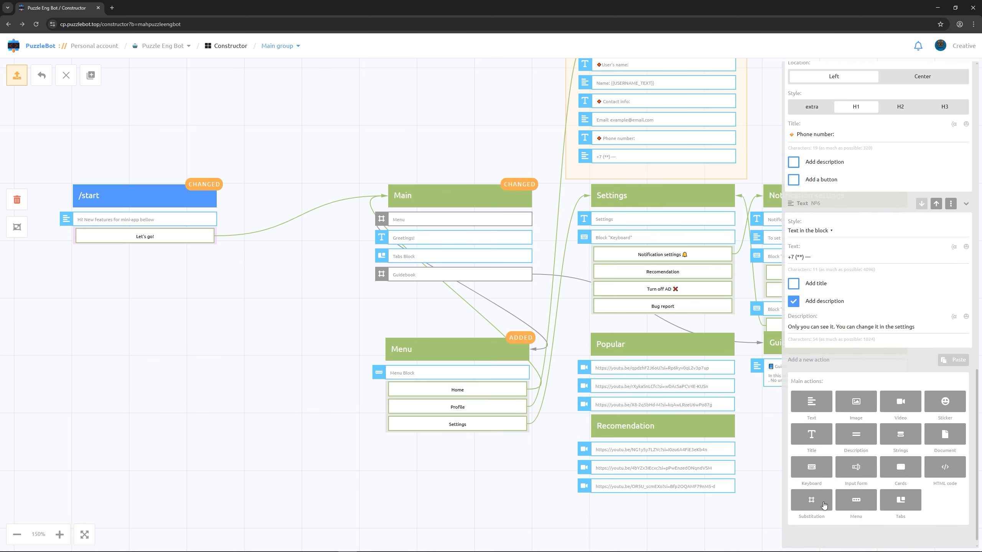
click(824, 505)
click(827, 420)
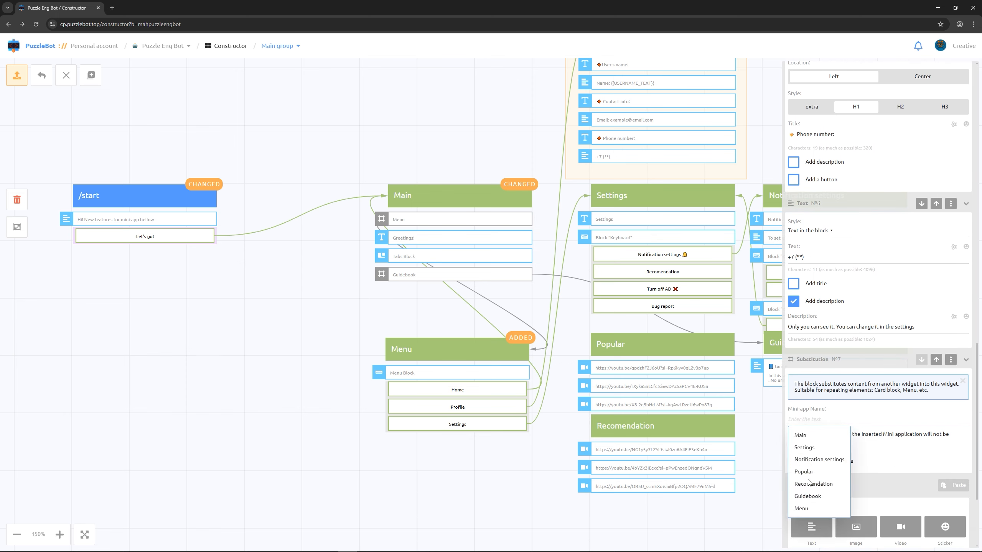
click(802, 508)
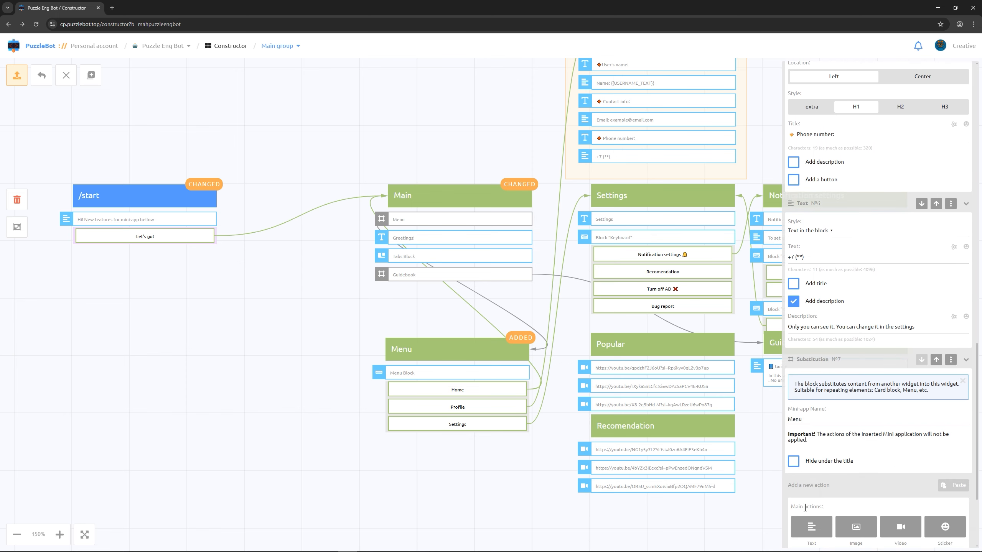
click(497, 465)
Step: Add a Substitution block inserting the Menu mini-app below the keyboard of the Settings mini-app
click(675, 200)
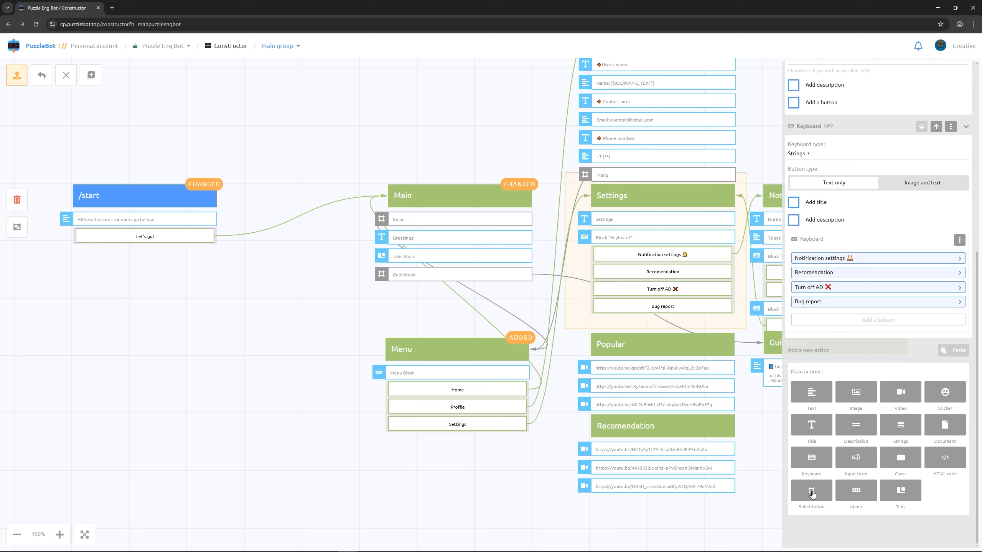
click(812, 495)
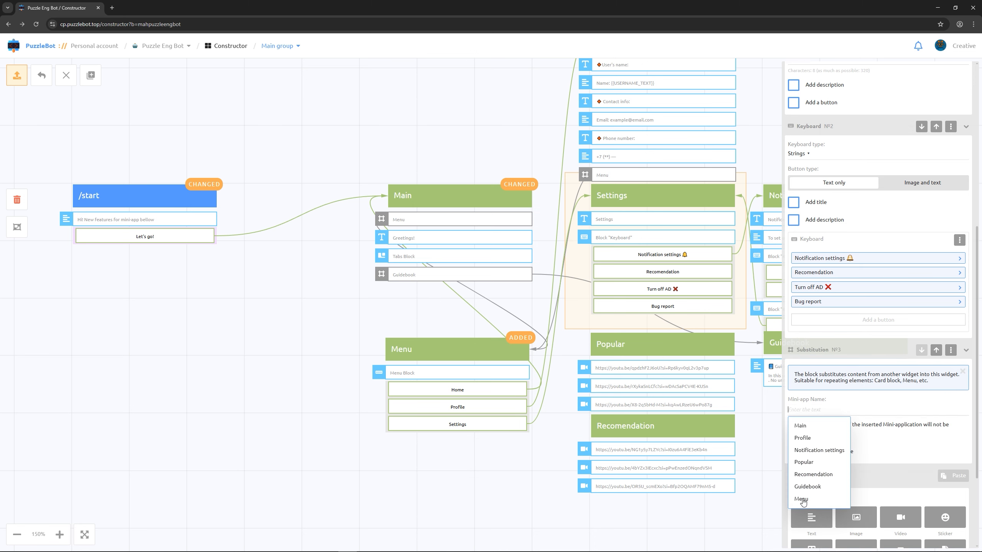
click(801, 499)
click(323, 316)
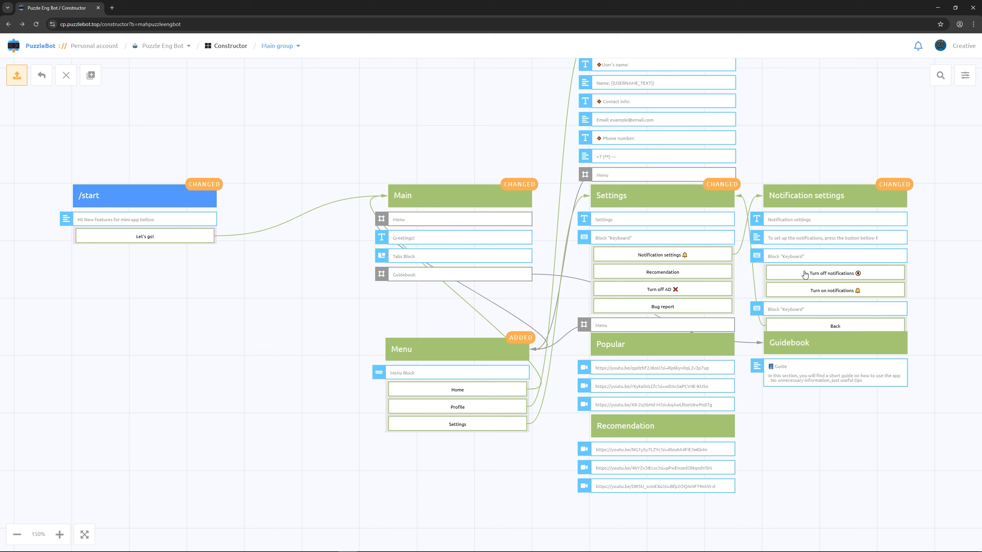
Step: Add a Substitution block inserting the Menu mini-app beneath the Back keyboard in Notification settings
click(834, 199)
scroll(840, 219, down, 5)
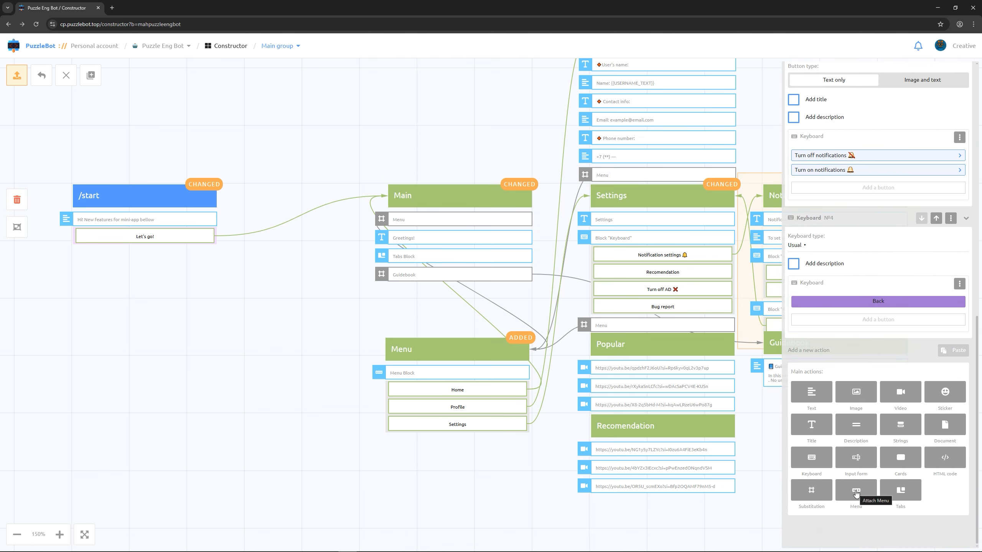
click(819, 492)
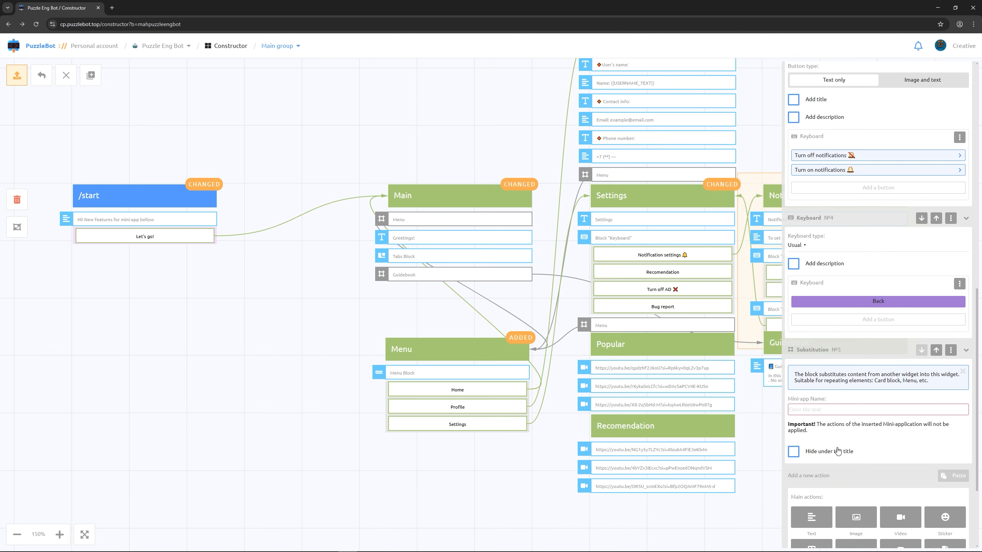
click(807, 499)
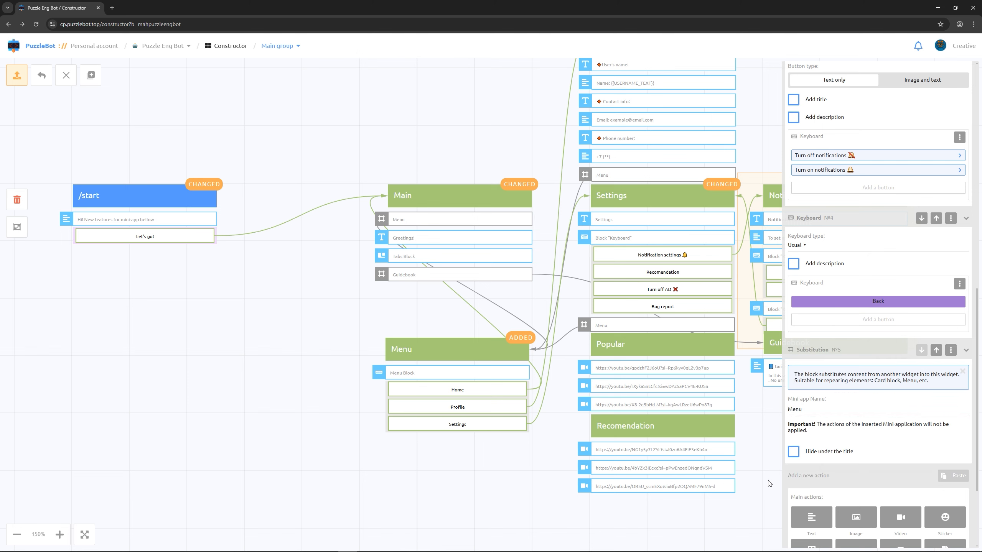
click(306, 352)
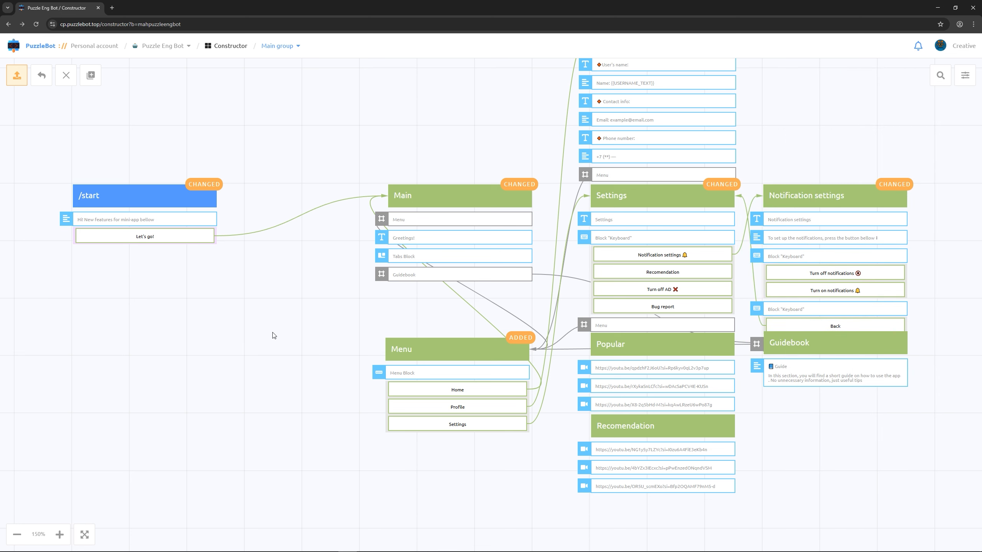
Step: Review the Menu mini-app's Home, Profile and Settings button configurations, including their targets and active pages
click(433, 352)
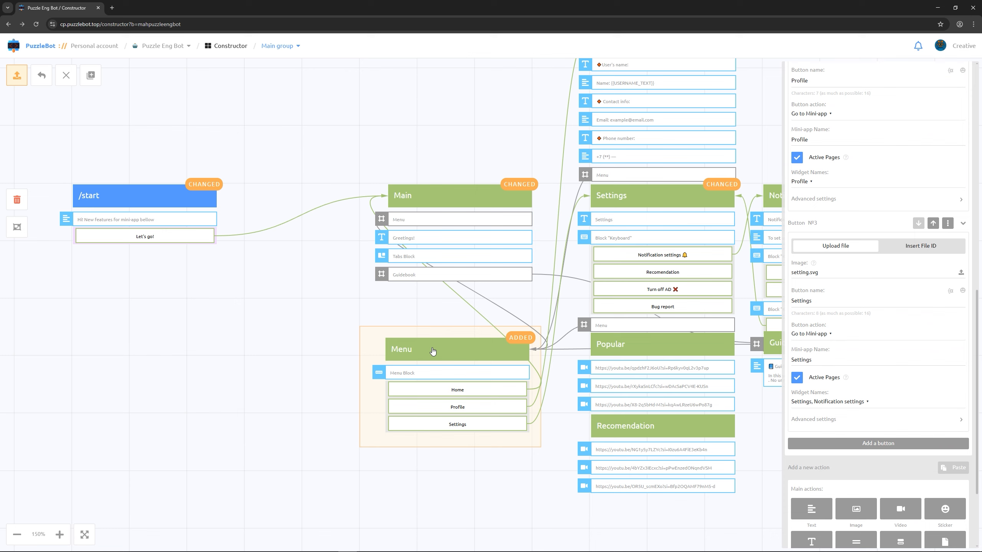
scroll(865, 369, up, 4)
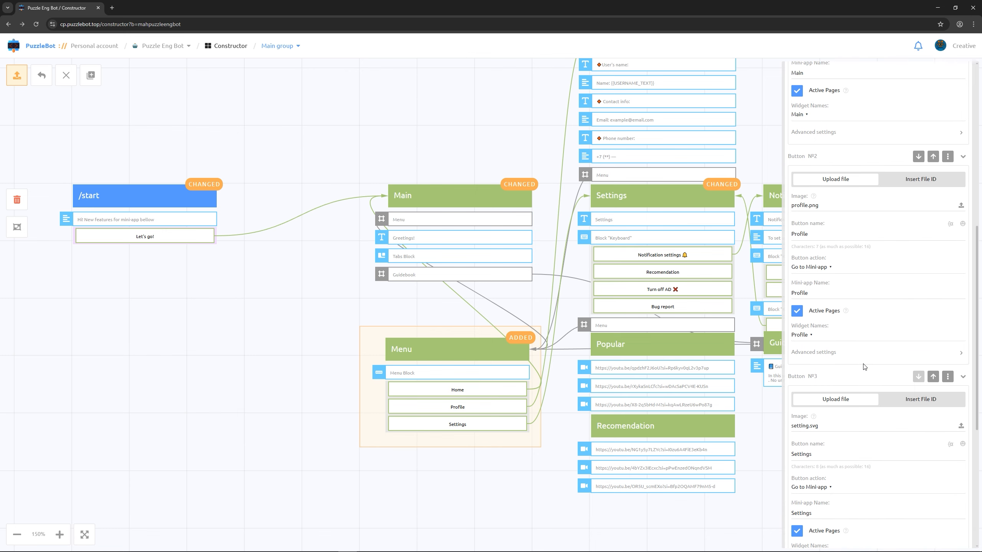
scroll(809, 341, up, 3)
scroll(831, 258, up, 1)
scroll(877, 274, up, 1)
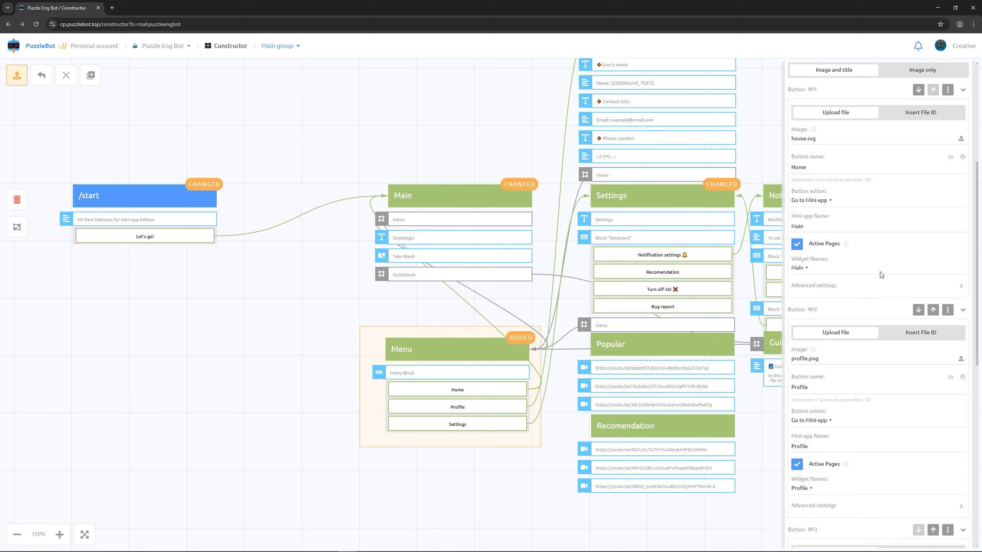
scroll(880, 275, up, 1)
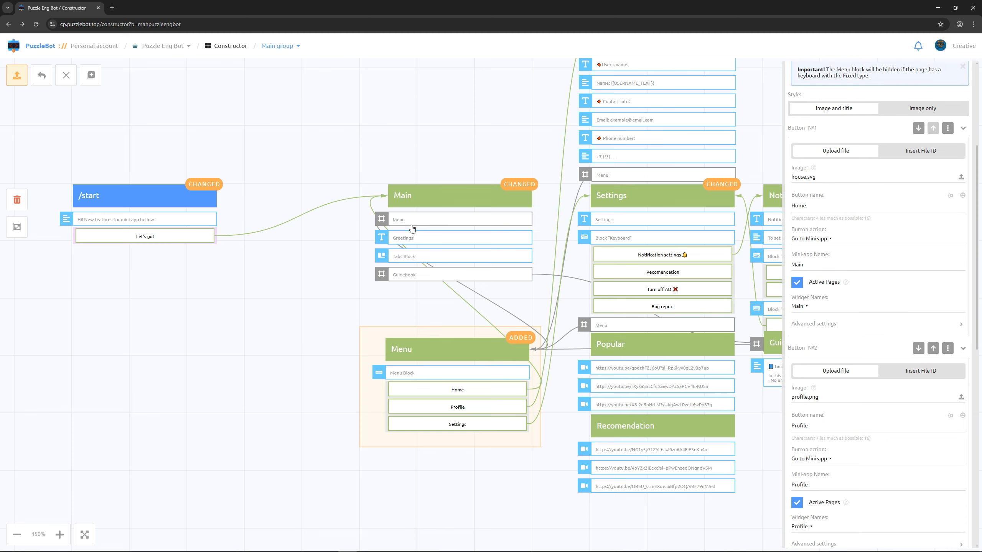
click(329, 267)
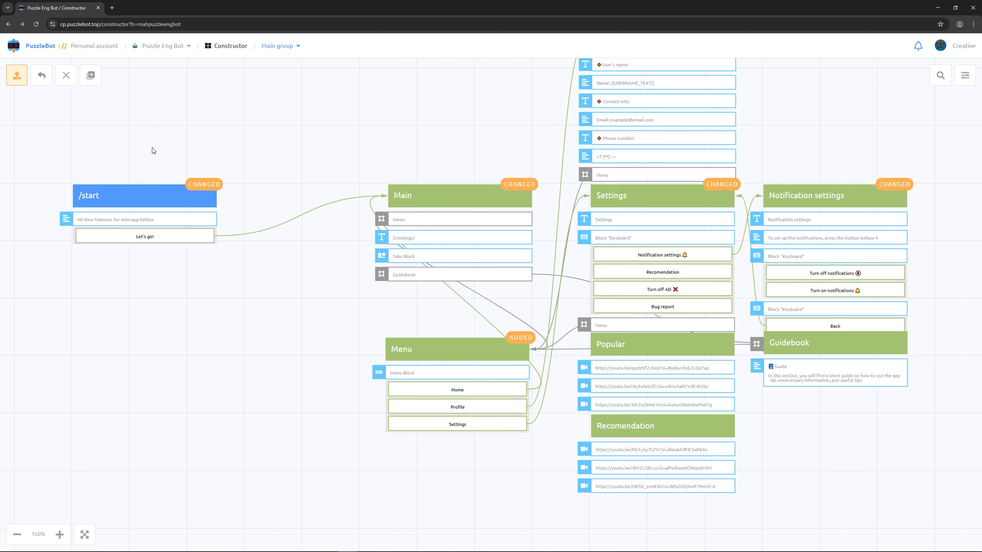
Step: Apply all changes made in the Main group and dismiss the notification
click(18, 81)
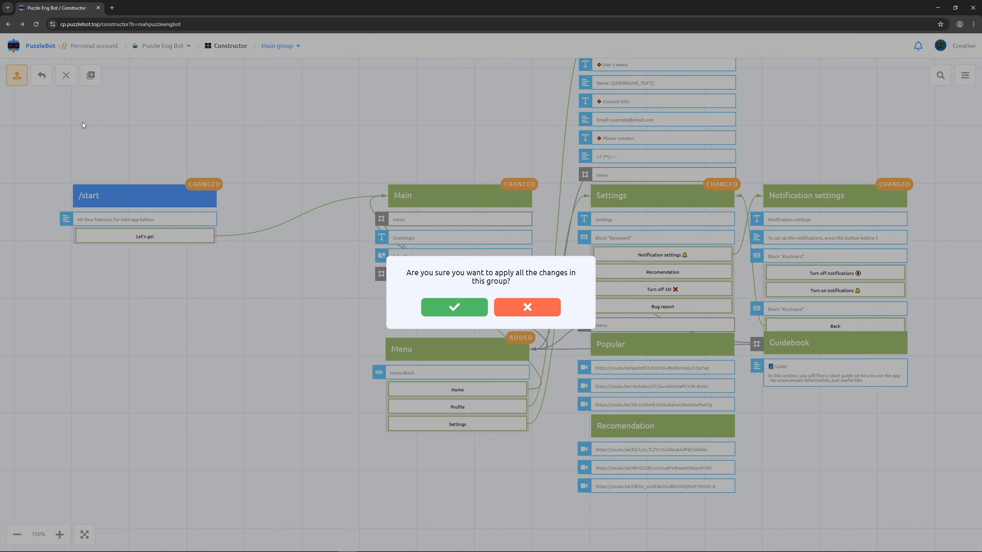
click(456, 308)
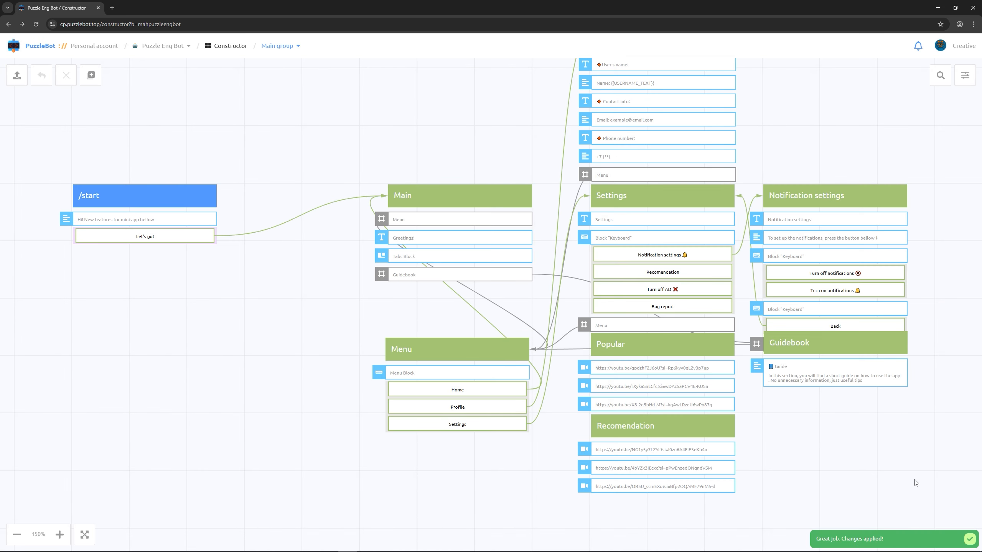
click(969, 539)
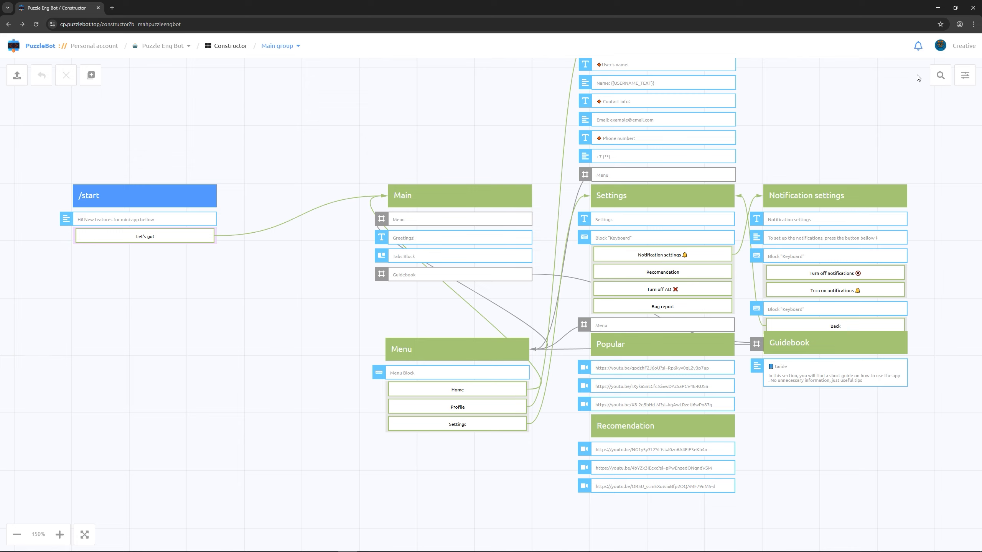
Step: Switch to Telegram, start Puzzle Eng Bot and launch its mini-app through "Let's go!"
click(938, 8)
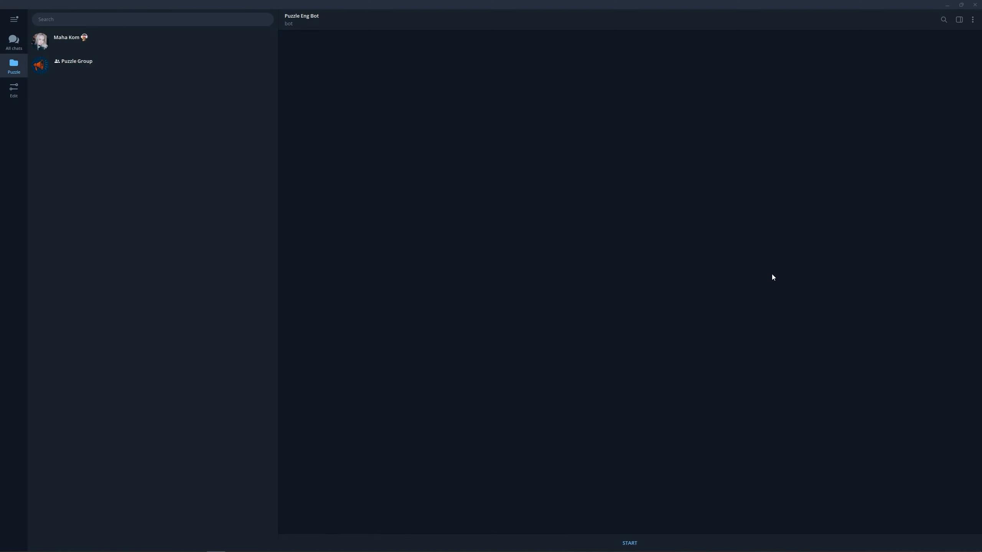
click(631, 543)
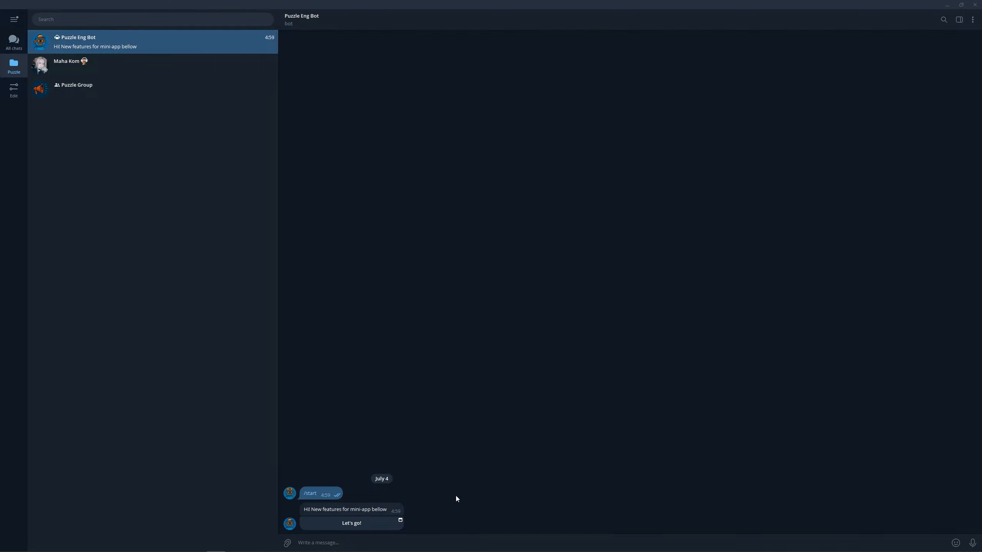
click(393, 525)
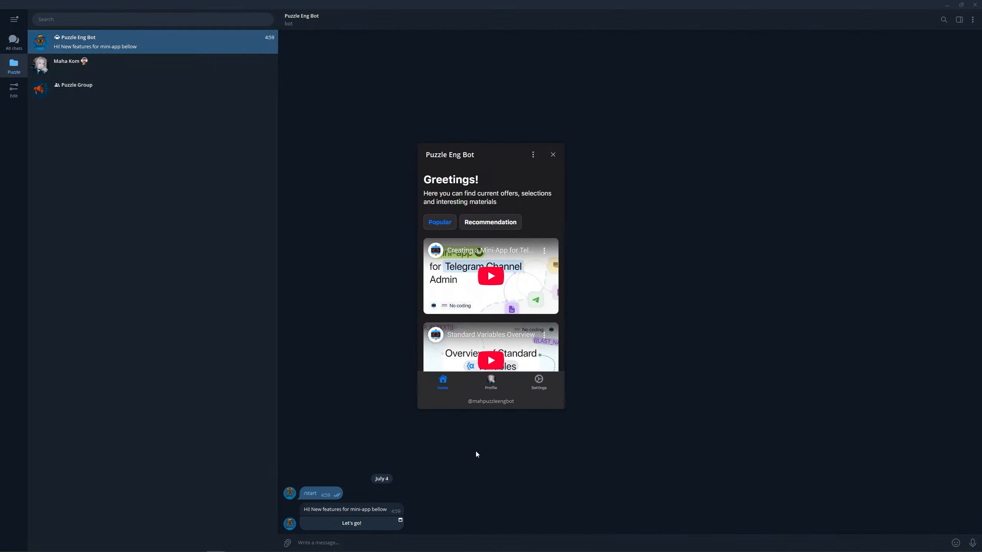
Step: Check the Recommendation videos on the mini-app's home page and expand the "Guide for mini-app" section
click(514, 223)
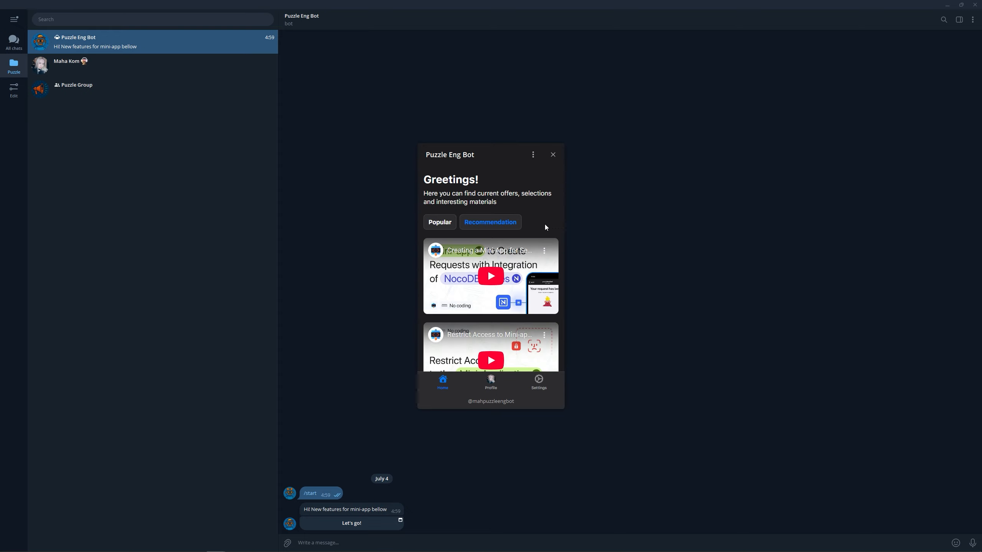
scroll(545, 225, down, 3)
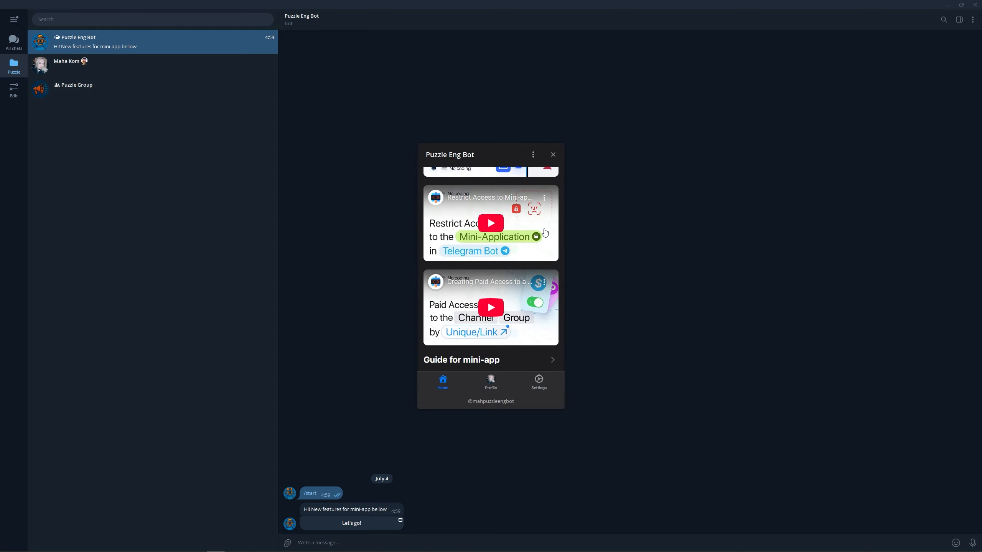
click(550, 358)
scroll(550, 357, down, 1)
scroll(548, 353, down, 2)
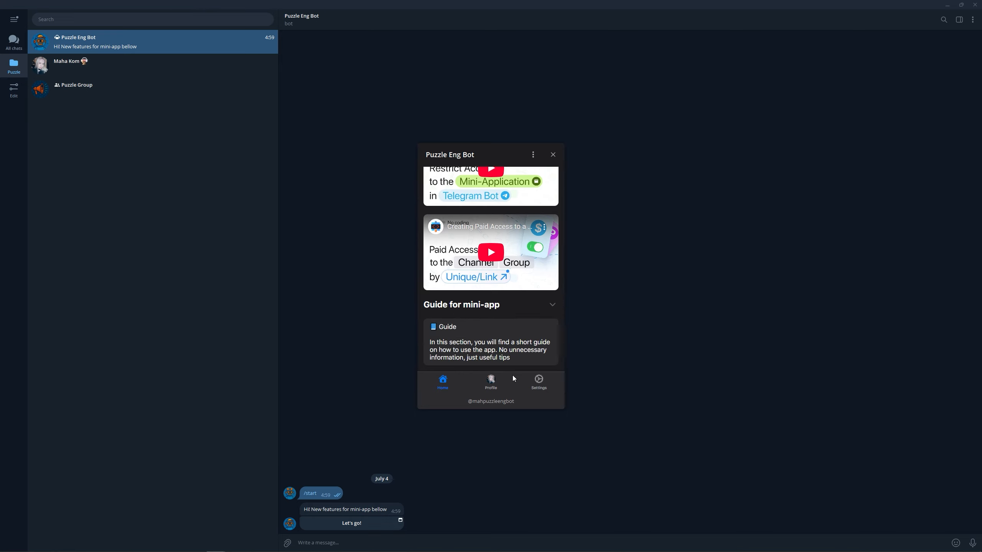
Step: Test navigation through Profile, Settings and Notification settings, return with the Back button, and revisit Profile and Home
click(498, 386)
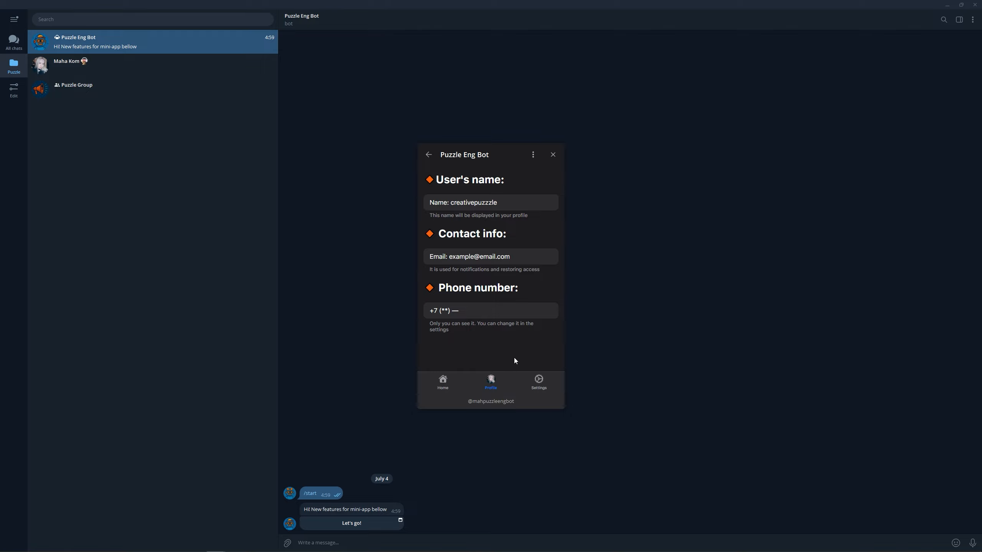
click(540, 379)
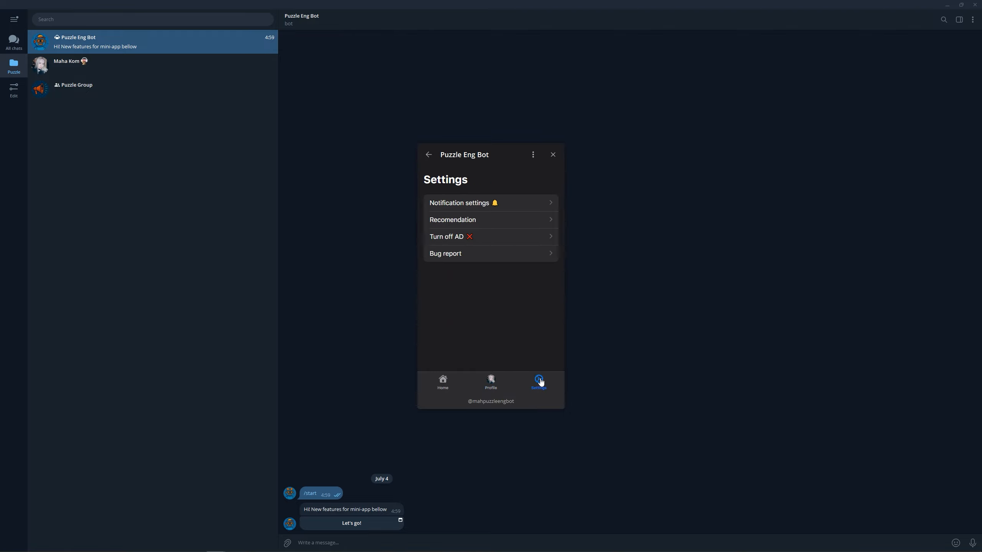
click(538, 202)
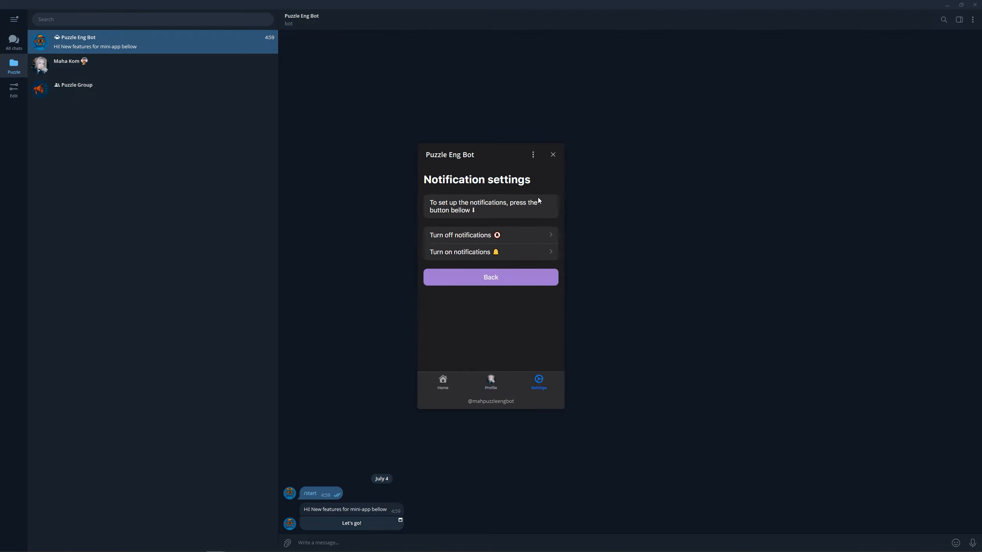
click(517, 278)
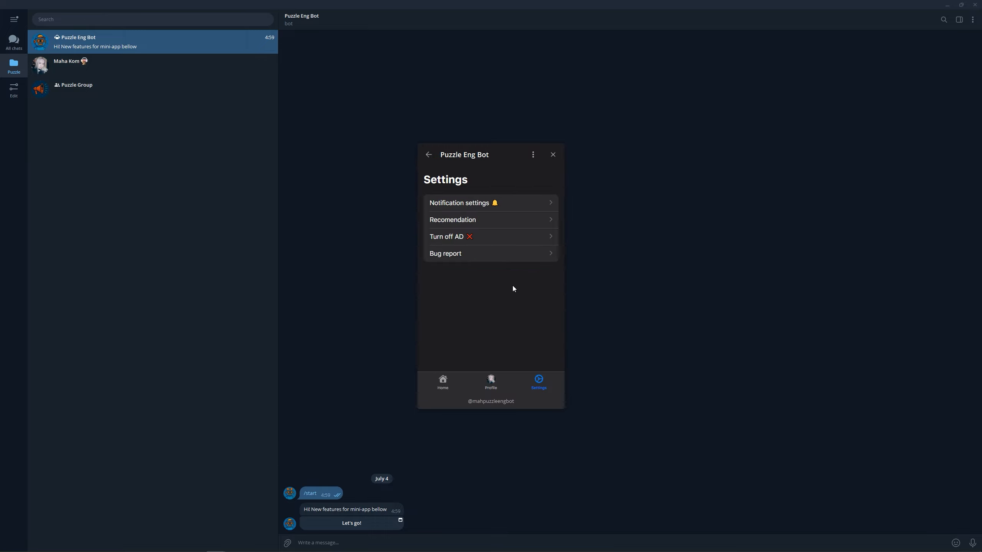
click(491, 380)
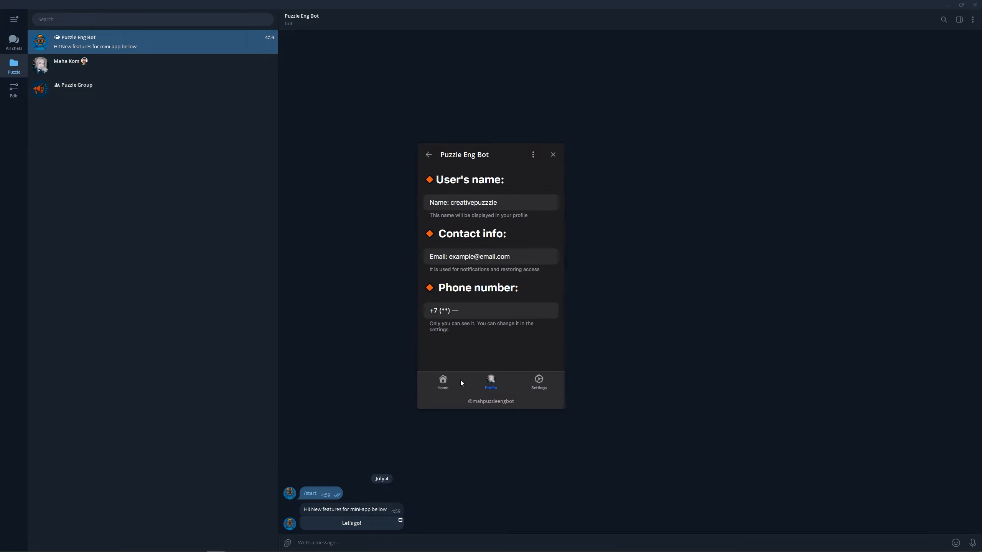
click(445, 383)
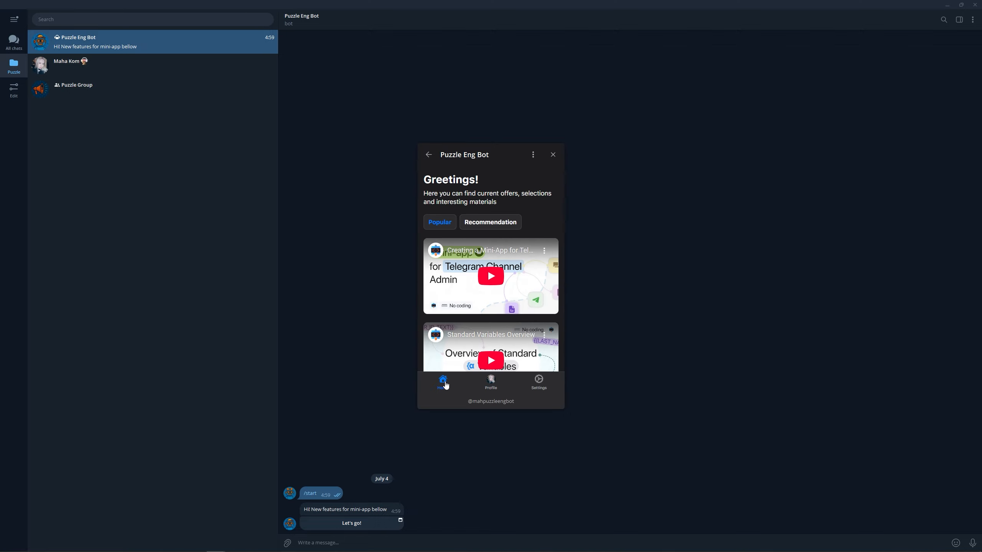